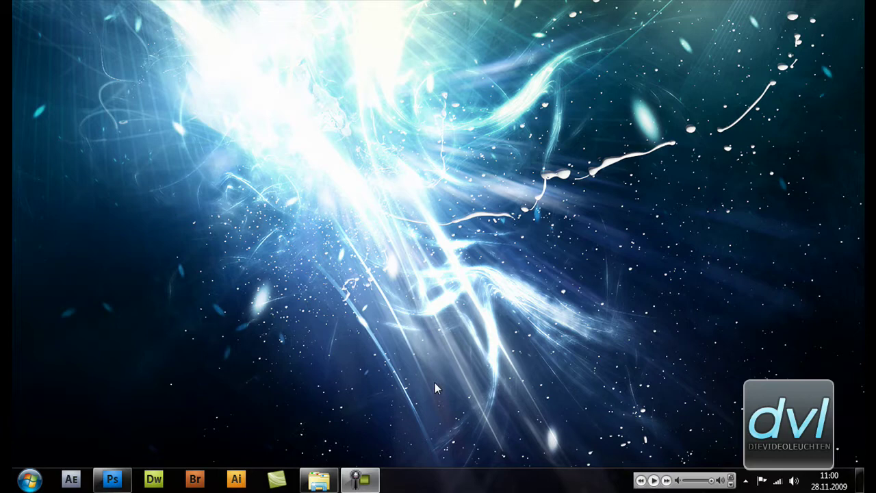
Open the BMW X6 JPG from the Wallpaper folder in Photoshop and zoom in on the car
left_click(112, 479)
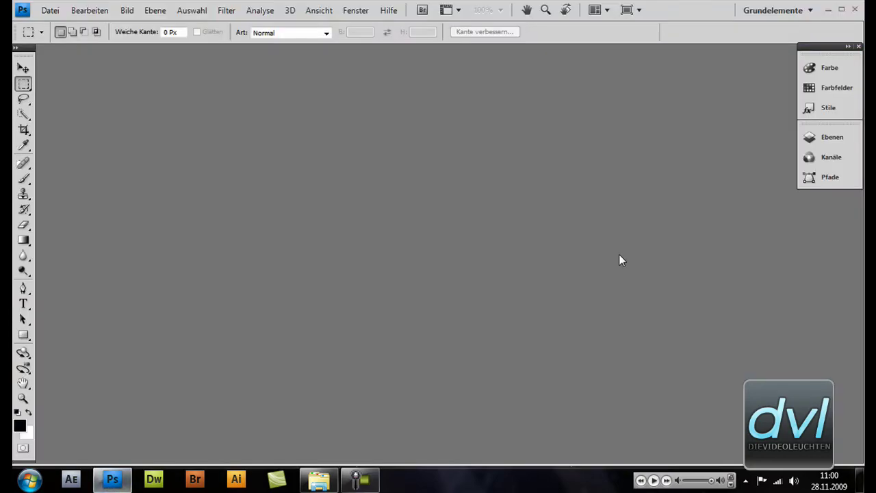
left_click_drag(825, 46, 823, 52)
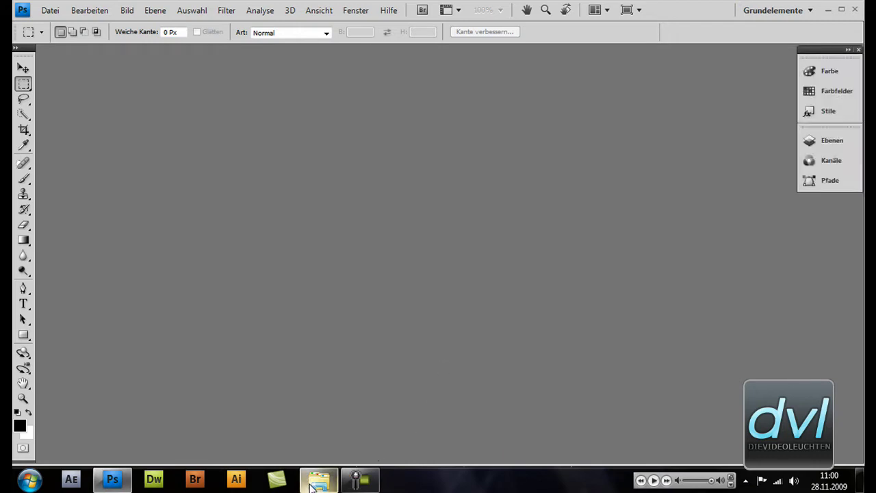
mouse_move(318, 479)
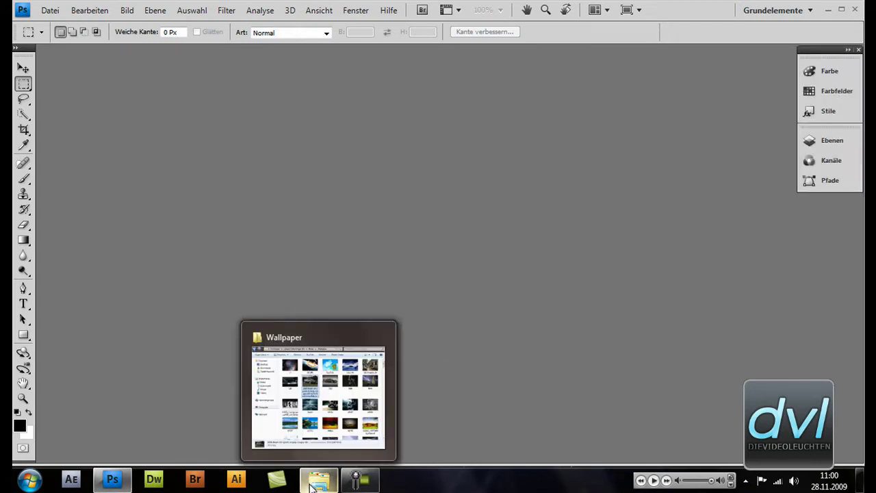
left_click(313, 482)
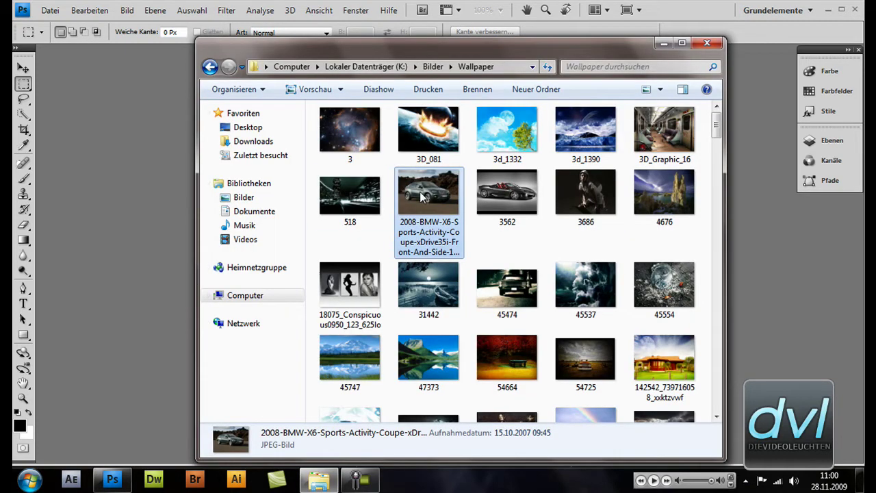
left_click_drag(422, 197, 180, 277)
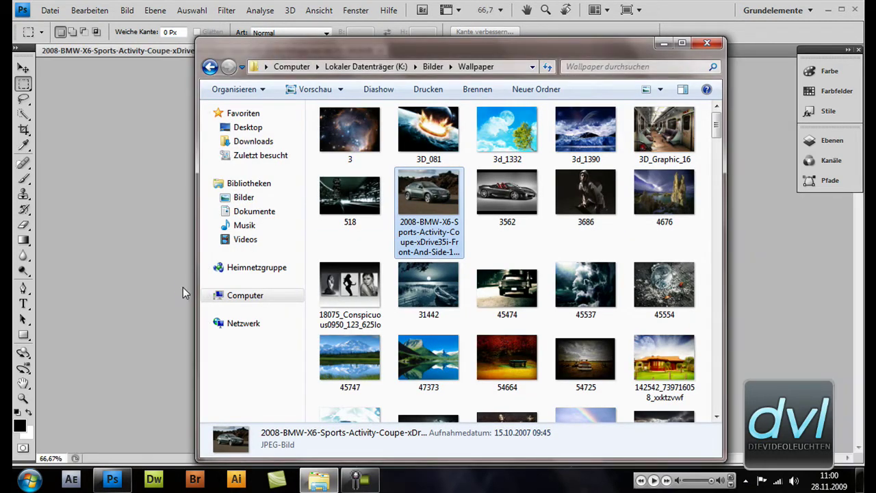
left_click(147, 245)
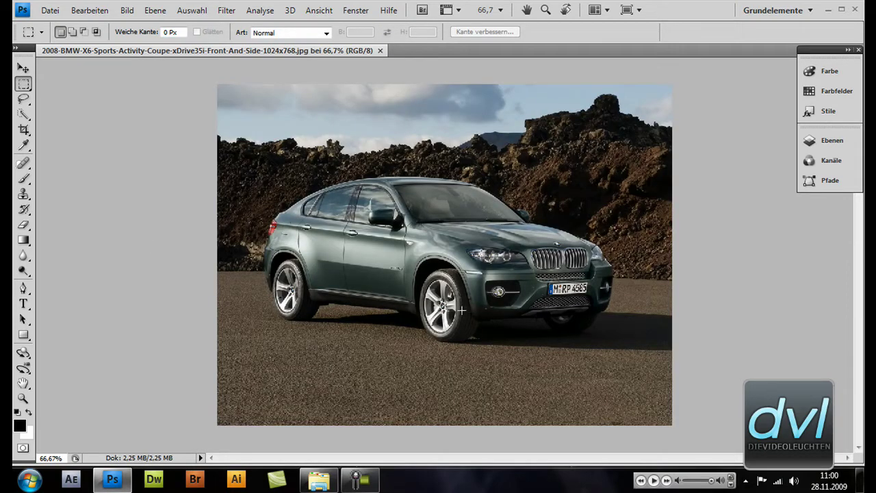
scroll(461, 311, "up", 1)
scroll(461, 312, "up", 1)
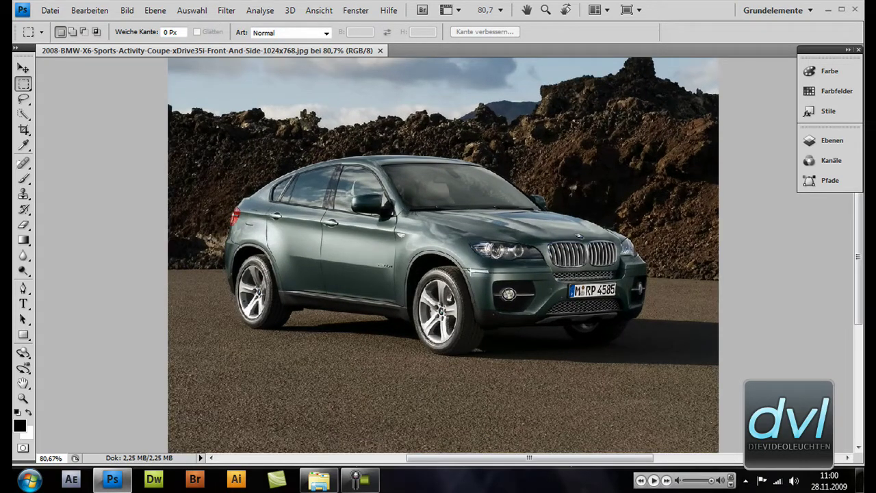
mouse_move(385, 235)
left_mouse_down()
mouse_move(387, 271)
mouse_move(359, 236)
mouse_move(384, 246)
left_mouse_up()
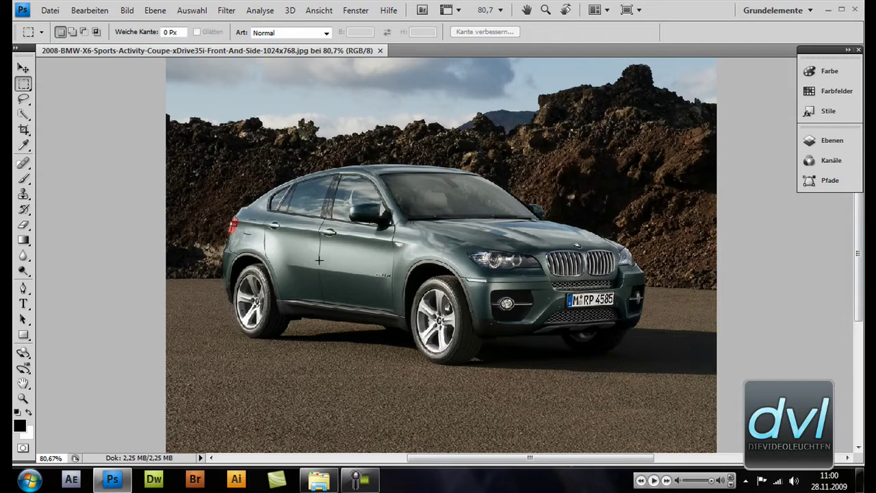
Choose the Magnetic Lasso (Magnetisches-Lasso-Werkzeug) from the lasso flyout and zoom in on the car
left_click(23, 113)
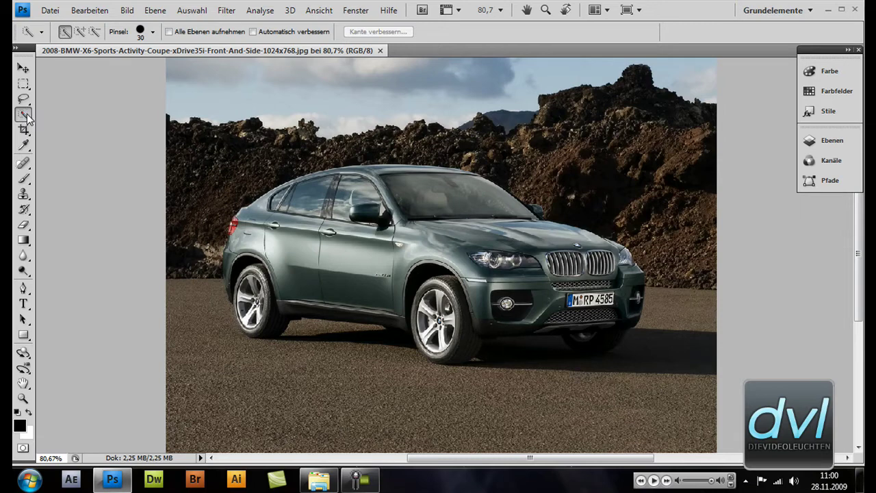
left_click(28, 117)
left_click(24, 97)
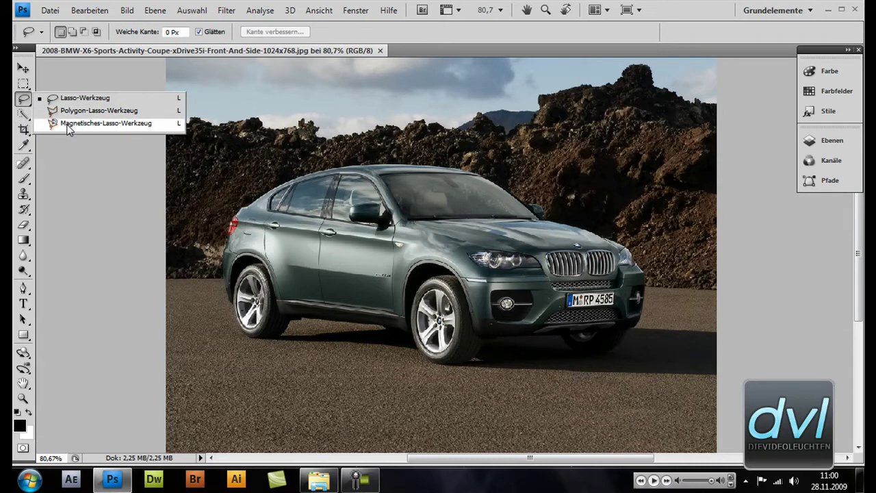
left_click(68, 123)
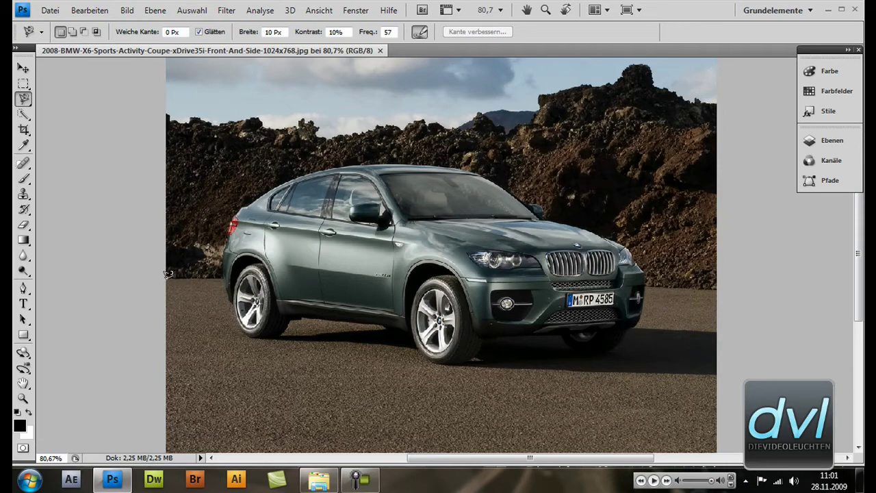
scroll(184, 277, "up", 5)
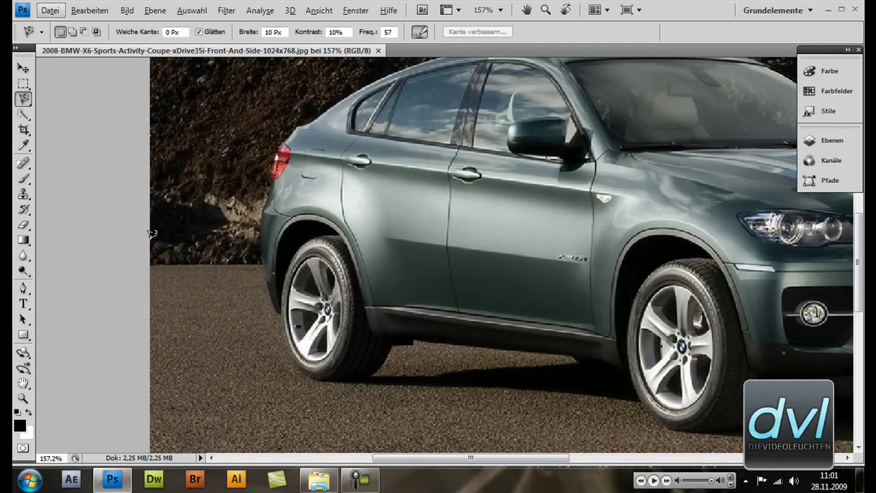
Trace a Magnetic Lasso outline under the car and wheels, then along the image's top and left edges
left_click(152, 257)
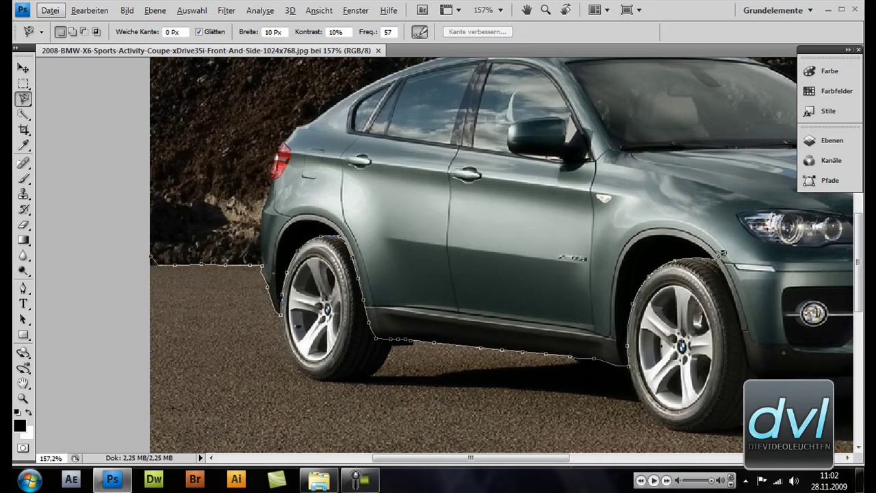
left_click_drag(723, 253, 463, 184)
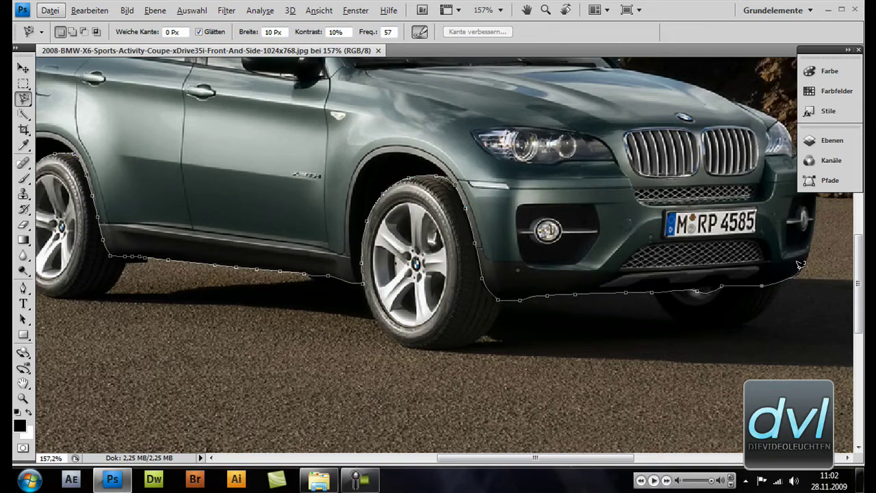
left_click_drag(817, 249, 471, 308)
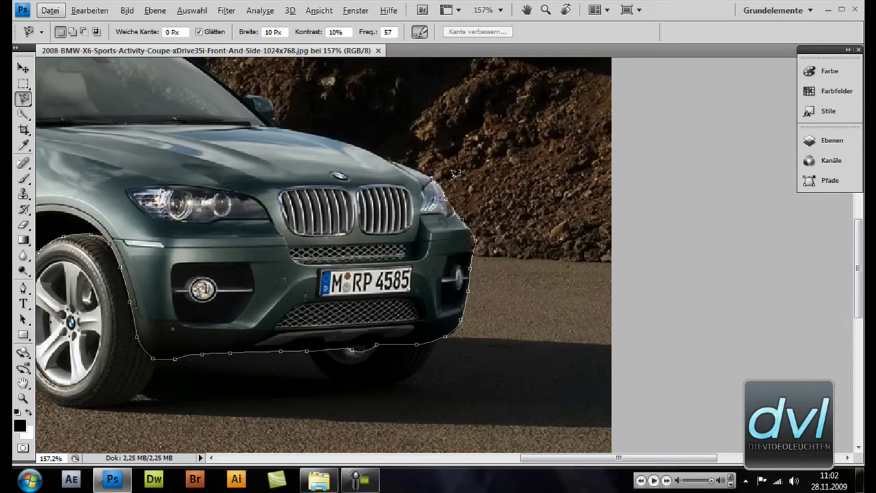
left_click_drag(618, 179, 684, 376)
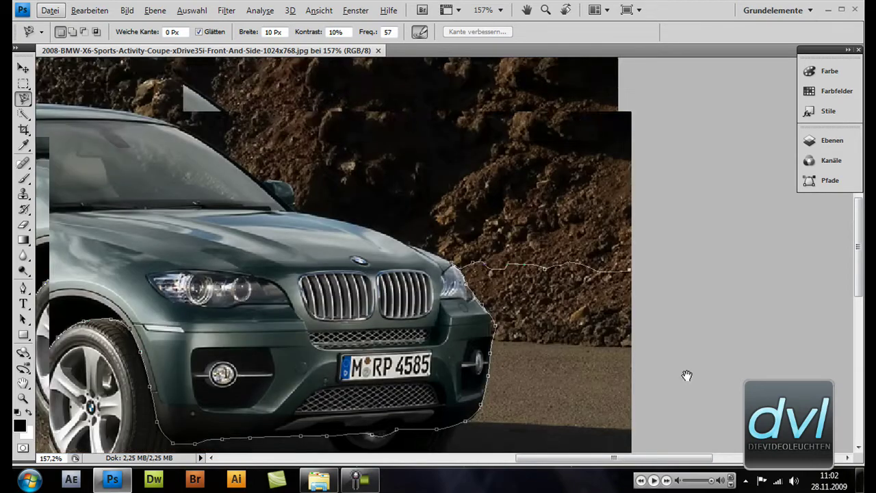
left_click_drag(698, 75, 774, 288)
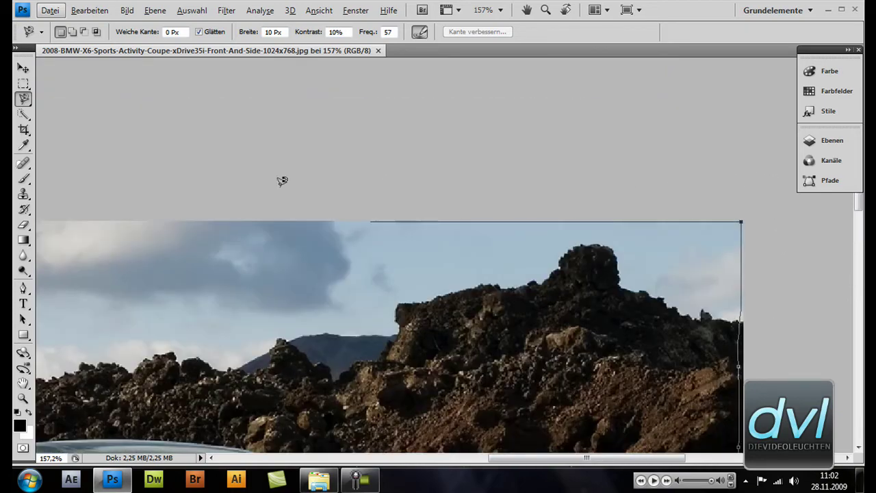
mouse_move(284, 180)
left_mouse_down()
mouse_move(450, 187)
mouse_move(739, 180)
left_mouse_up()
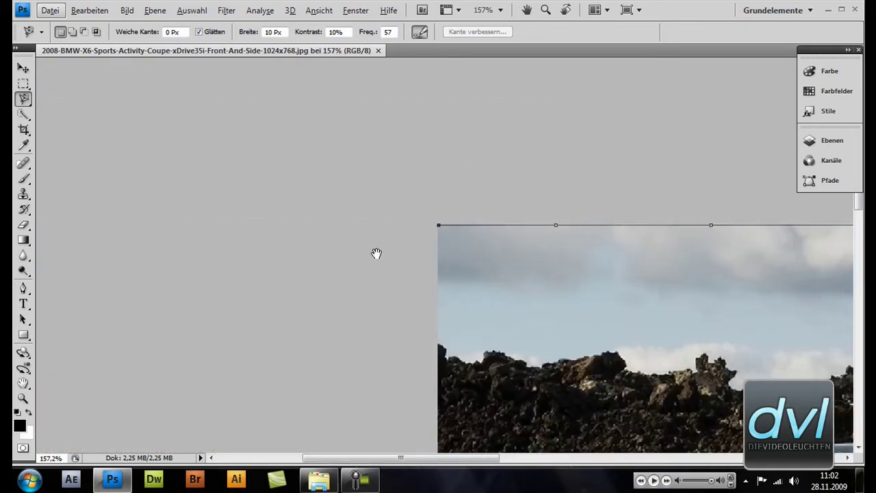
left_click_drag(376, 253, 374, 46)
left_click_drag(397, 389, 395, 231)
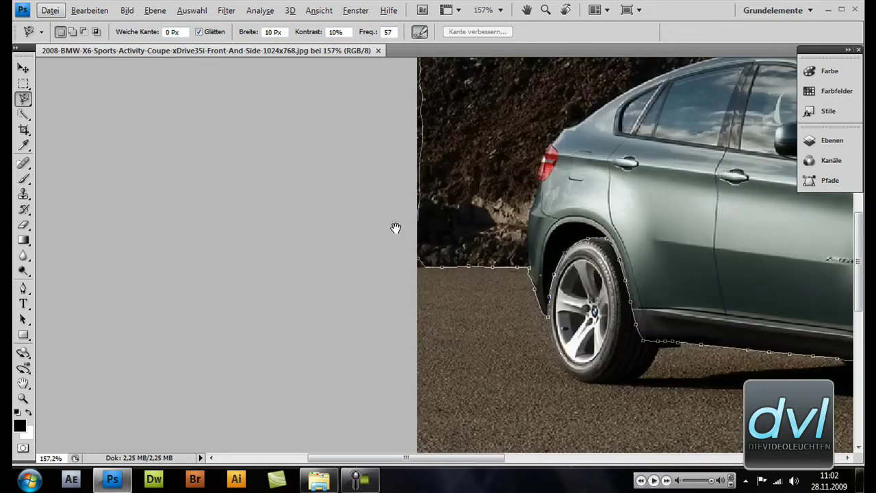
Close the outline into a selection and copy it to a new layer, Ebene 1, with Ctrl+J
double_click(434, 267)
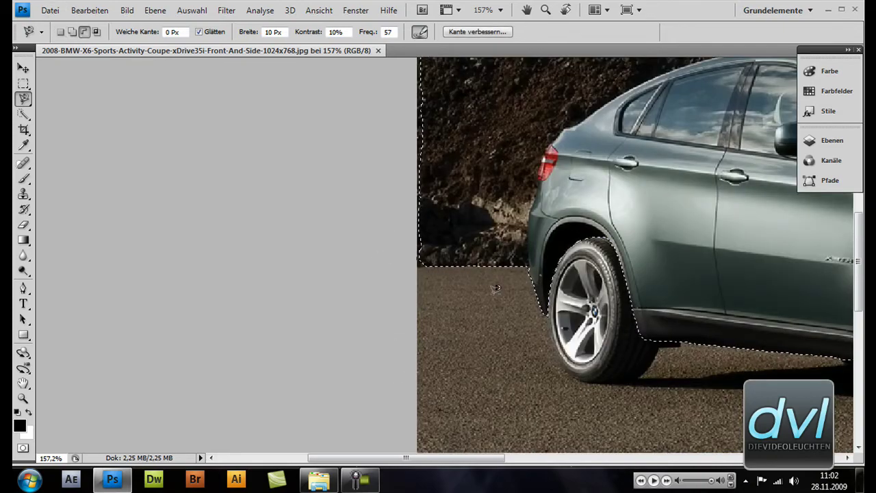
key("ctrl+0")
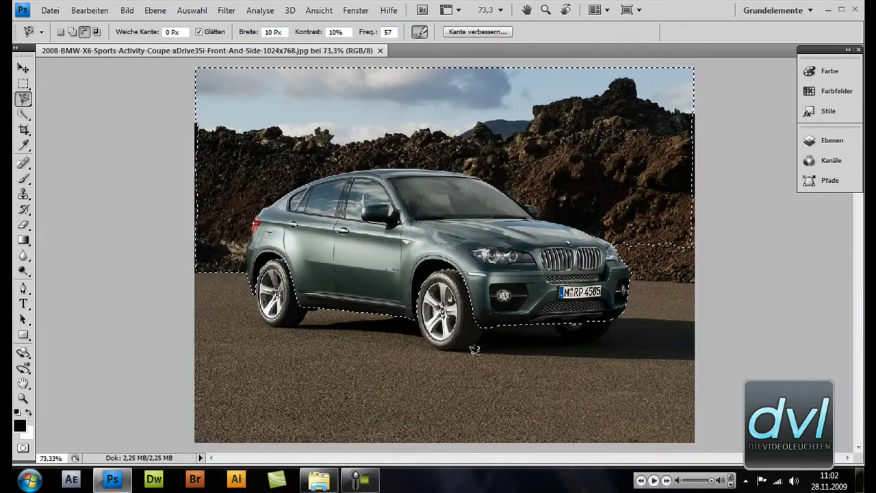
key("alt")
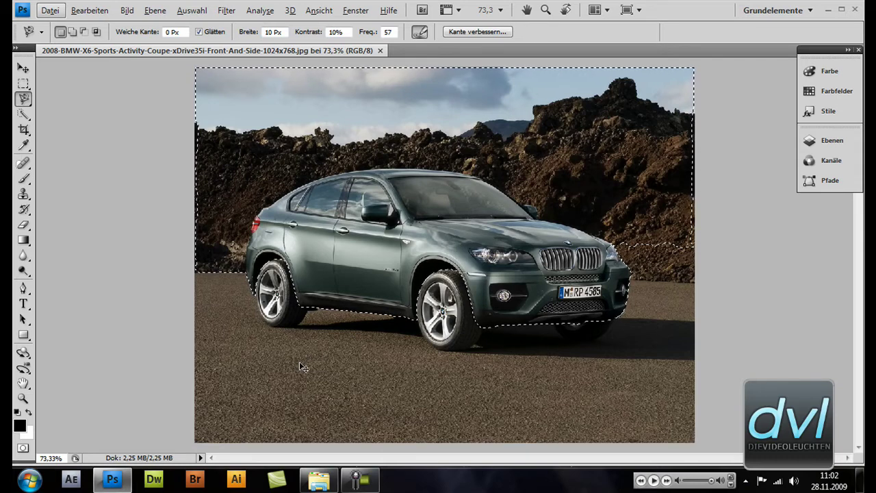
key("ctrl+j")
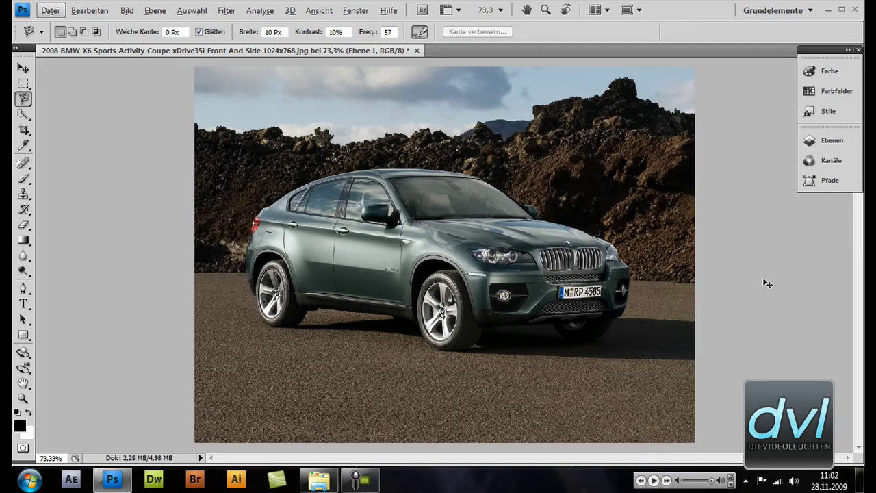
Free Transform Ebene 1, nudge it down with the arrow keys to lower the car, and apply
key("ctrl+t")
key("alt+d")
key("Down")
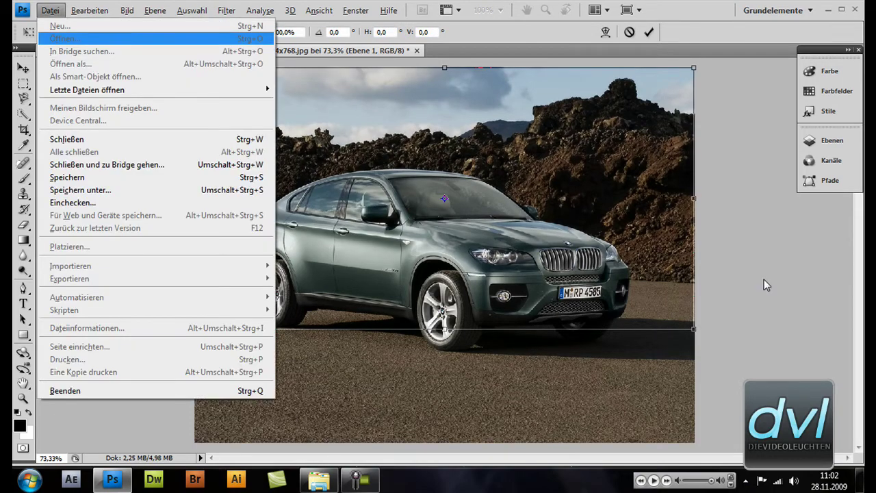
key("Down")
key("Down")
key("Escape")
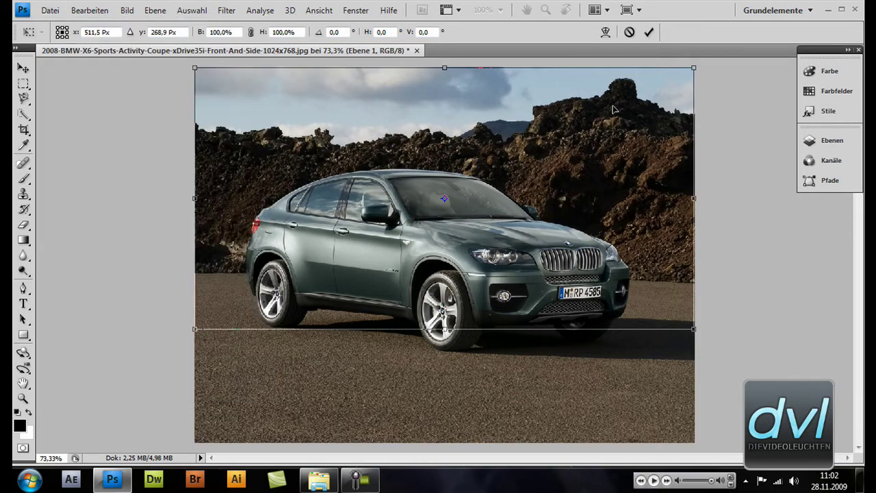
key("Down")
key("Down")
key("Down")
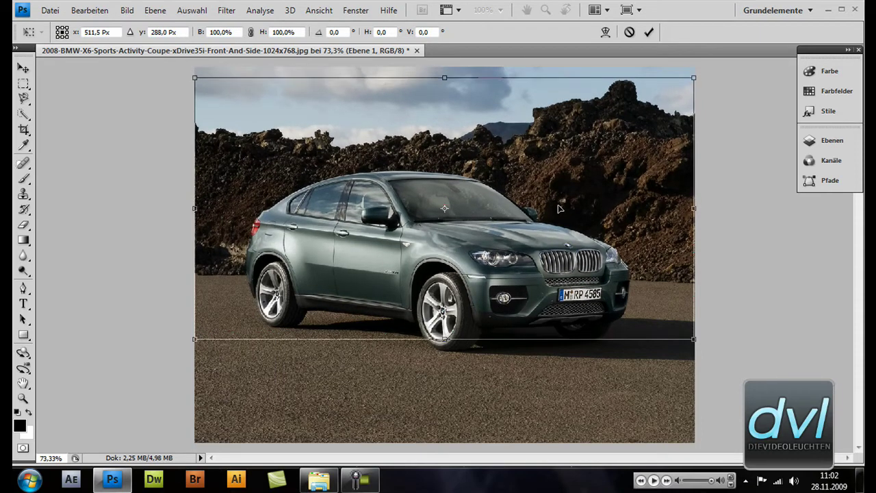
key("Down")
key("Down")
key("Down")
key("Down")
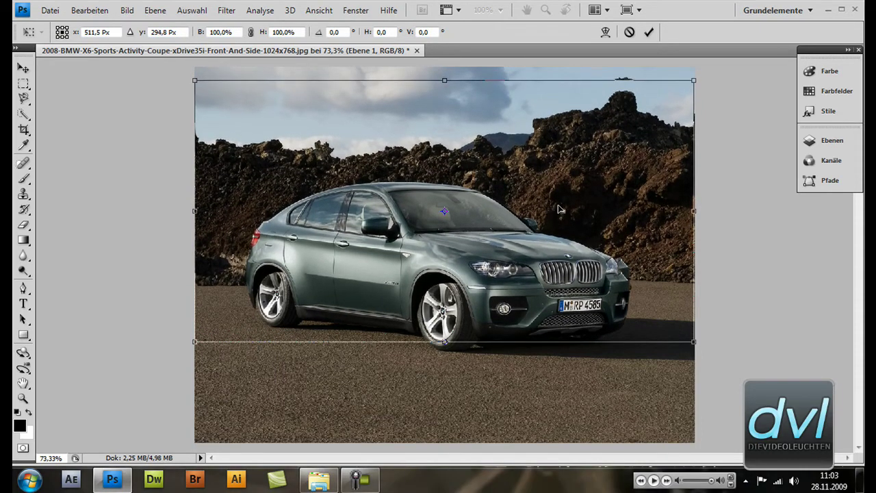
key("Down")
key("Down")
key("Return")
key("l")
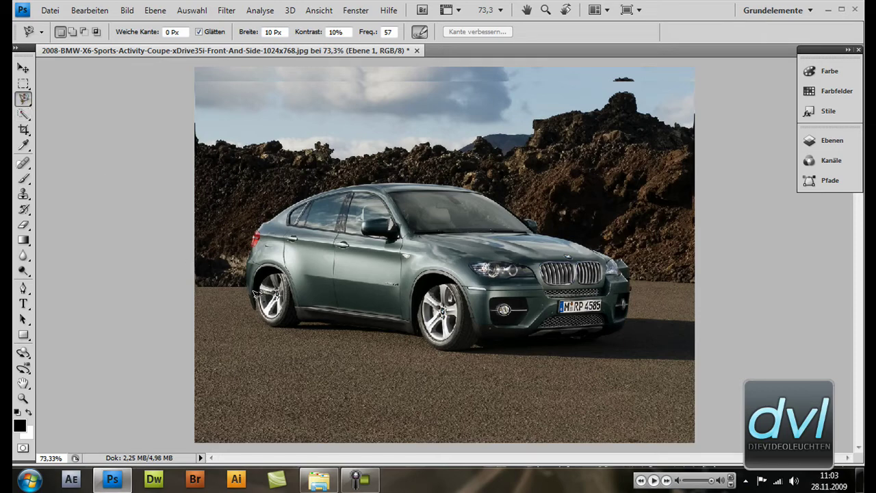
Select the Magic Wand and try selecting the dark sill and front wheel arch, then deselect
left_click(24, 115)
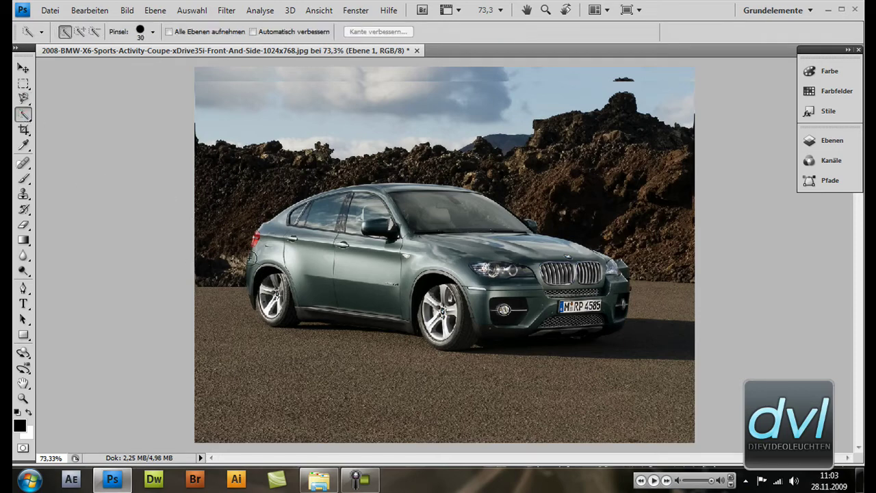
right_click(24, 115)
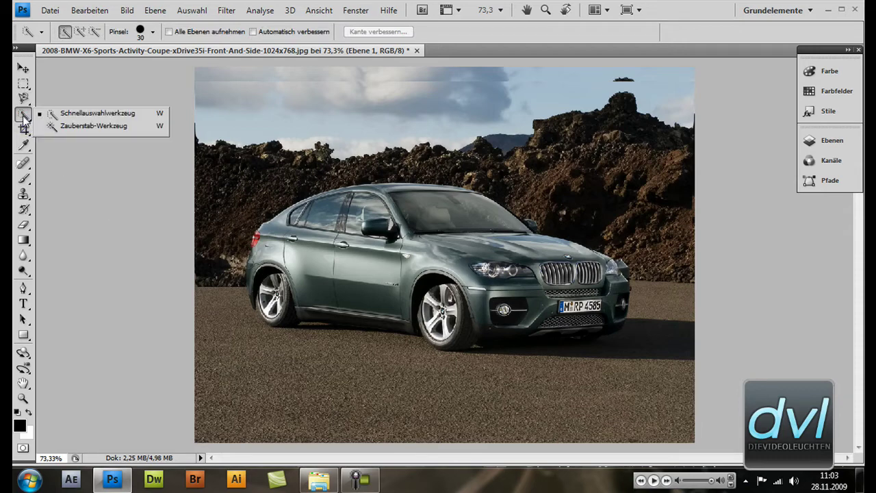
left_click(61, 127)
left_click(265, 274)
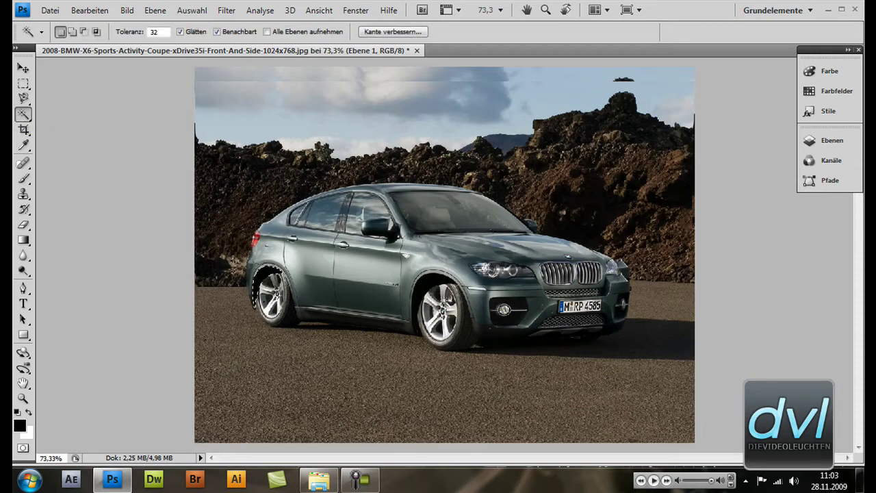
left_click(429, 288)
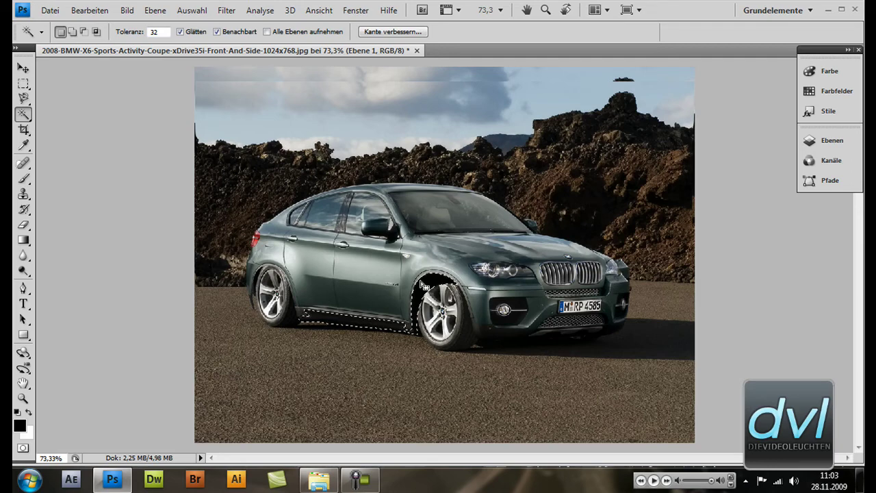
key("ctrl+d")
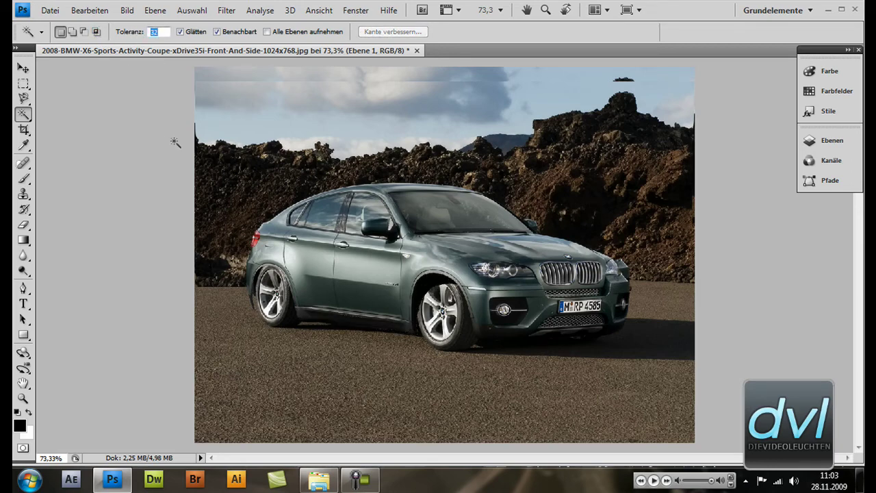
Set the Magic Wand tolerance to 20, retest around the front wheel arch, then deselect
type("20")
left_click(439, 291)
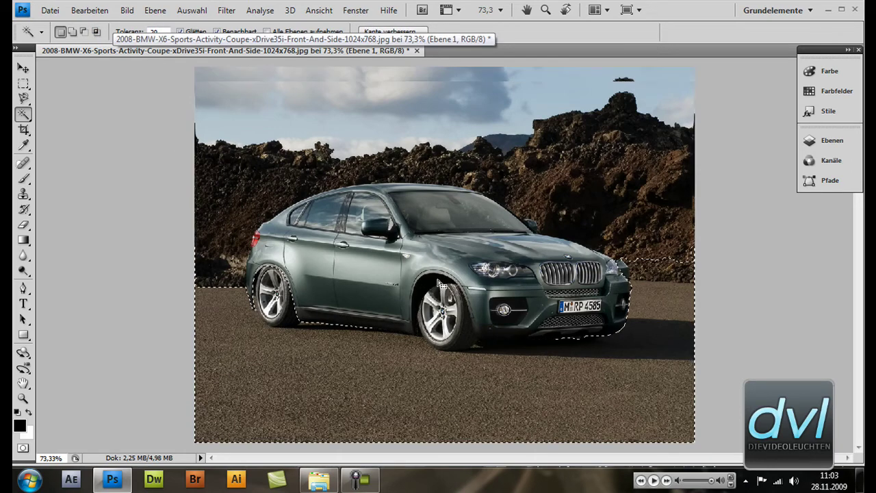
left_click(439, 287)
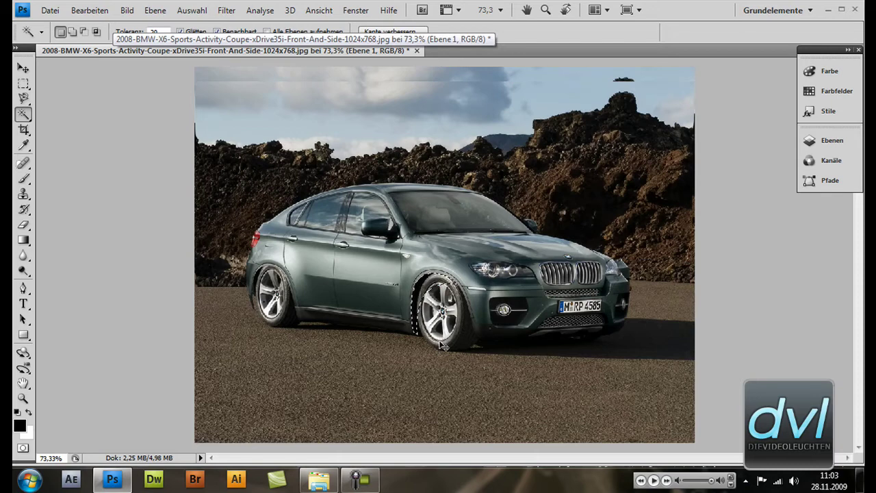
key("ctrl+d")
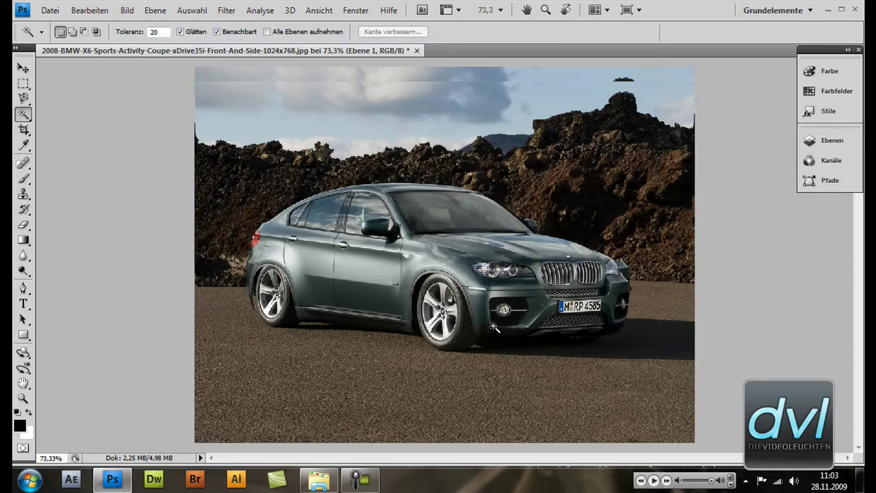
Zoom and pan to inspect the car's front bumper, wheel arches and the sky
scroll(494, 327, "up", 1)
scroll(494, 327, "up", 1)
left_click_drag(494, 327, 461, 328)
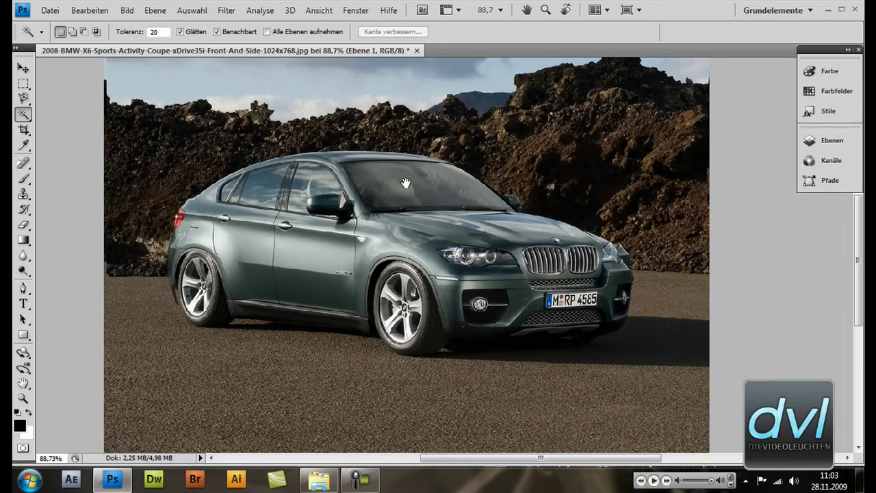
left_click_drag(405, 183, 376, 248)
left_click_drag(416, 274, 250, 83)
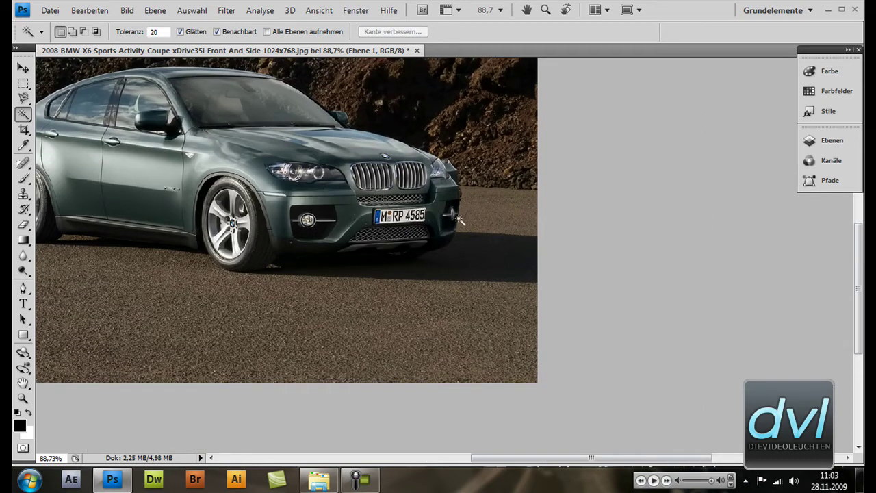
scroll(459, 219, "up", 2)
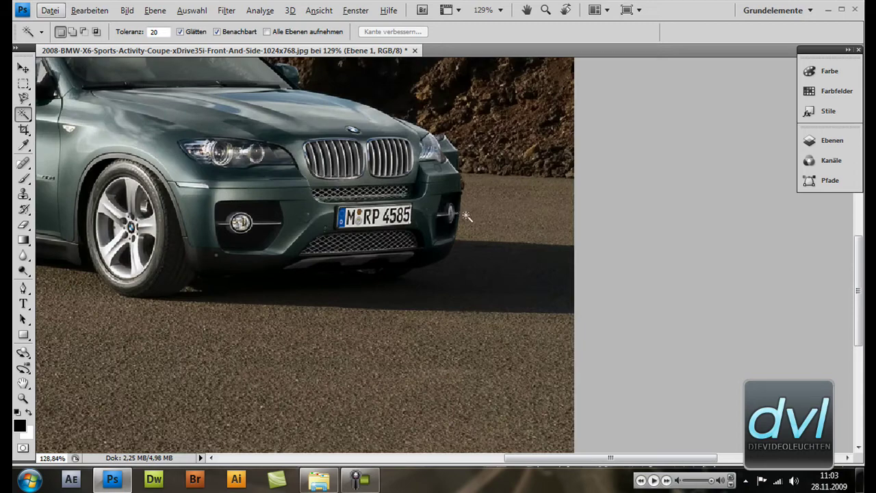
left_click_drag(361, 178, 499, 324)
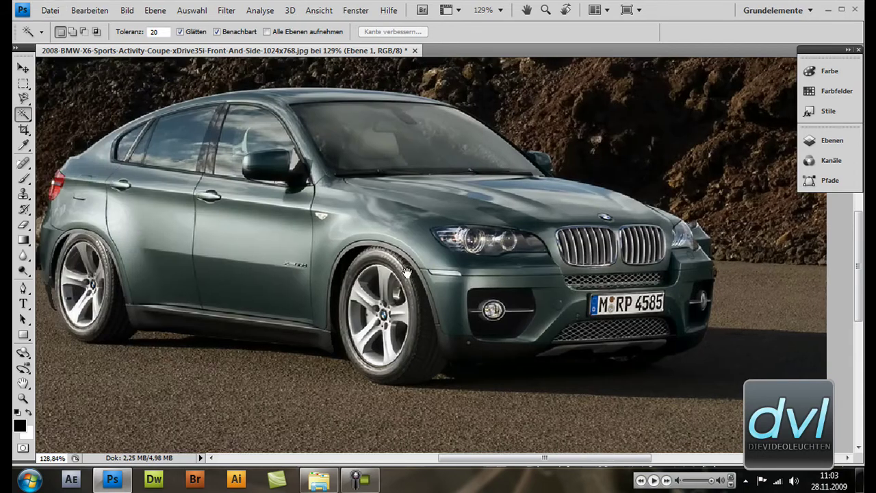
left_click_drag(361, 293, 360, 258)
scroll(338, 244, "up", 3)
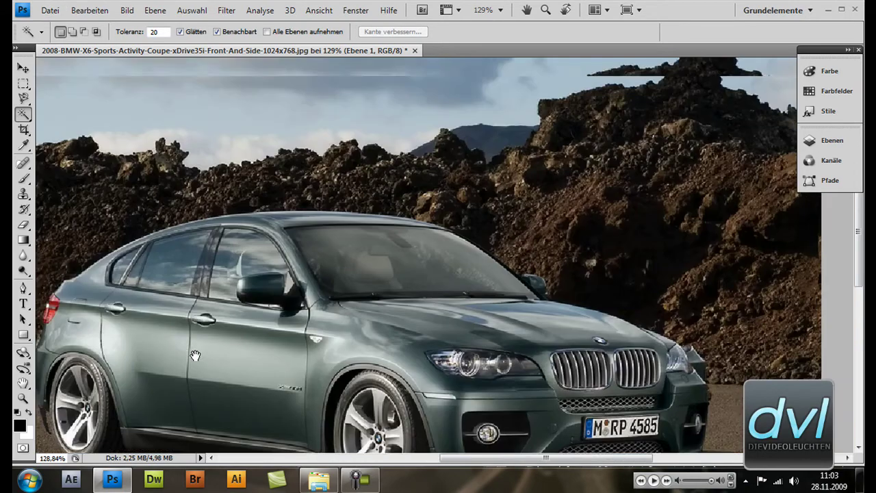
scroll(350, 271, "up", 2)
scroll(368, 253, "down", 1)
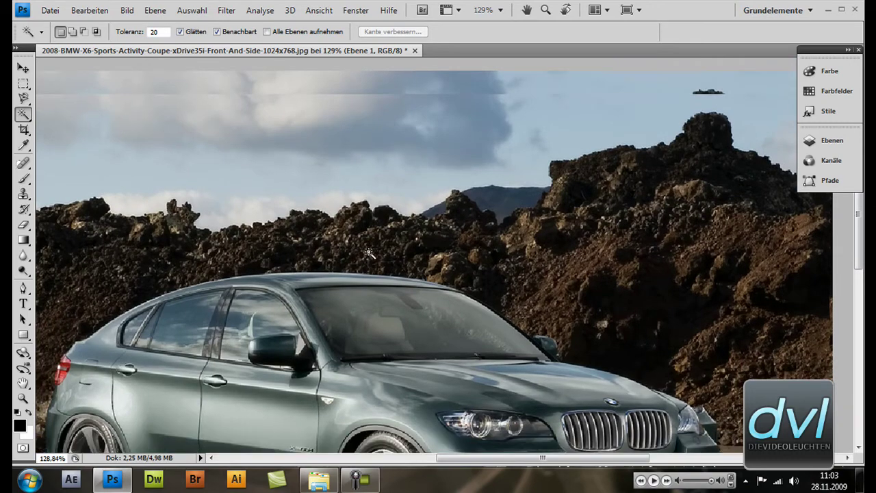
scroll(368, 253, "down", 3)
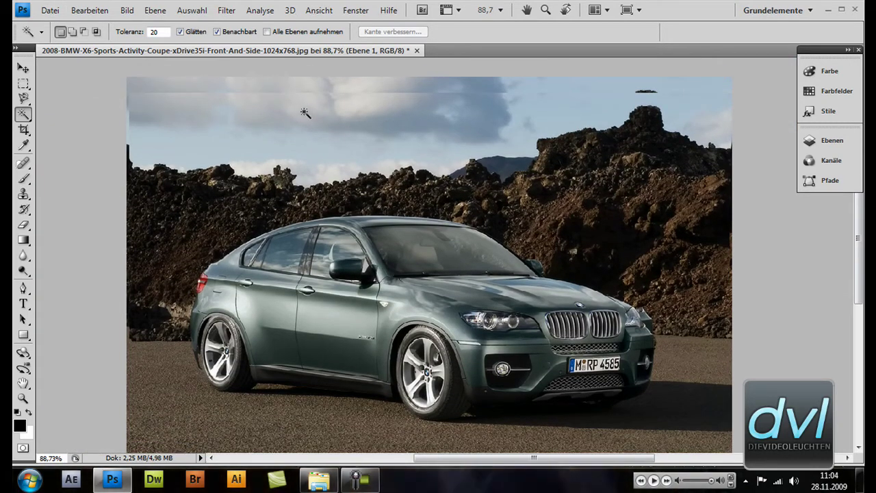
Nudge the car layer slightly left and then back right with Ctrl+arrow keys
key("ctrl+Left")
key("ctrl+Left")
key("ctrl+Left")
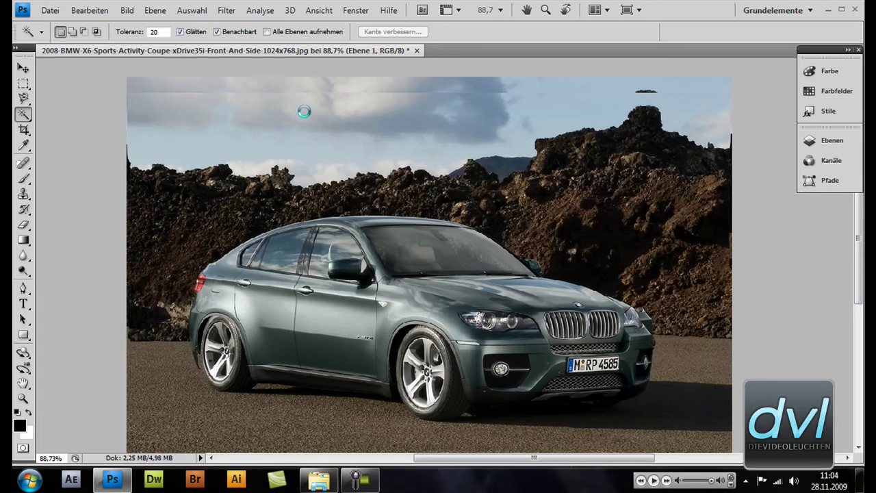
key("ctrl+Right")
key("ctrl+Right")
key("ctrl+Right")
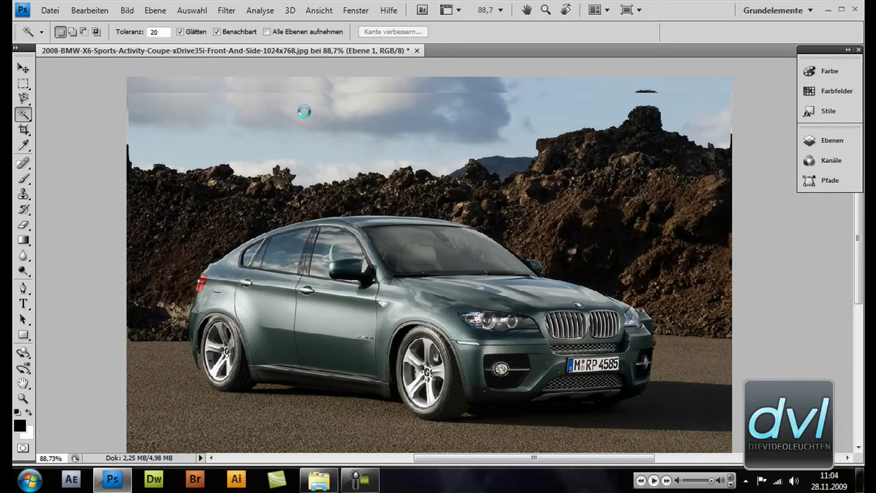
key("ctrl+Right")
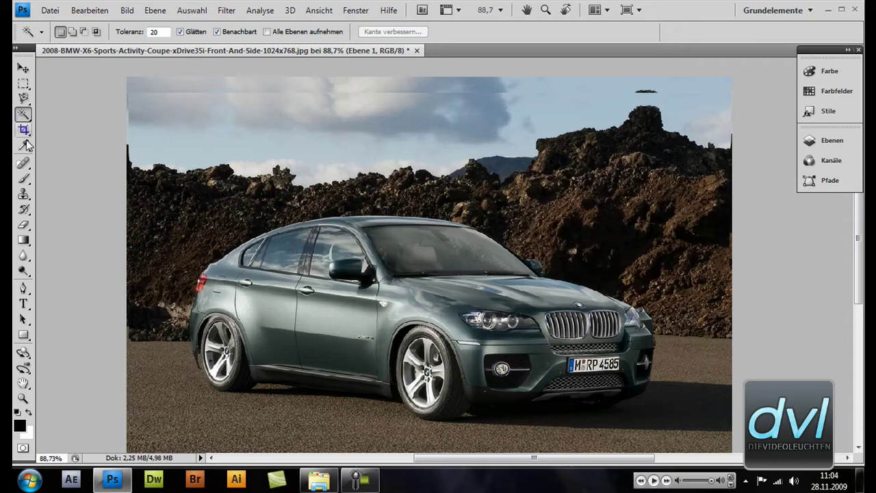
Select the Eraser Tool with an 88 px brush
left_click(24, 225)
right_click(325, 198)
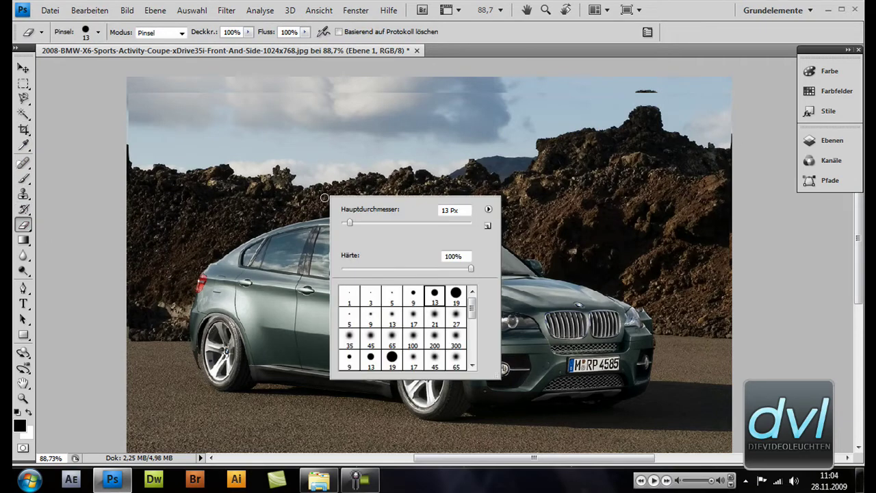
left_click_drag(370, 224, 396, 224)
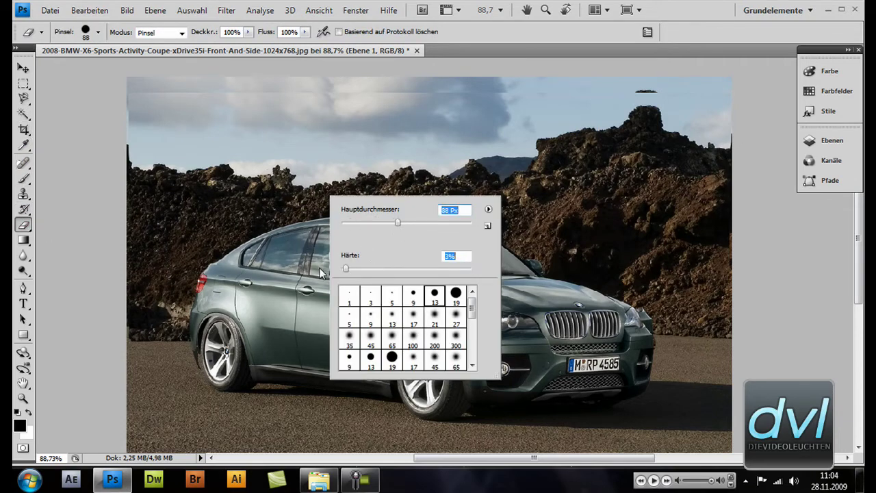
key("Return")
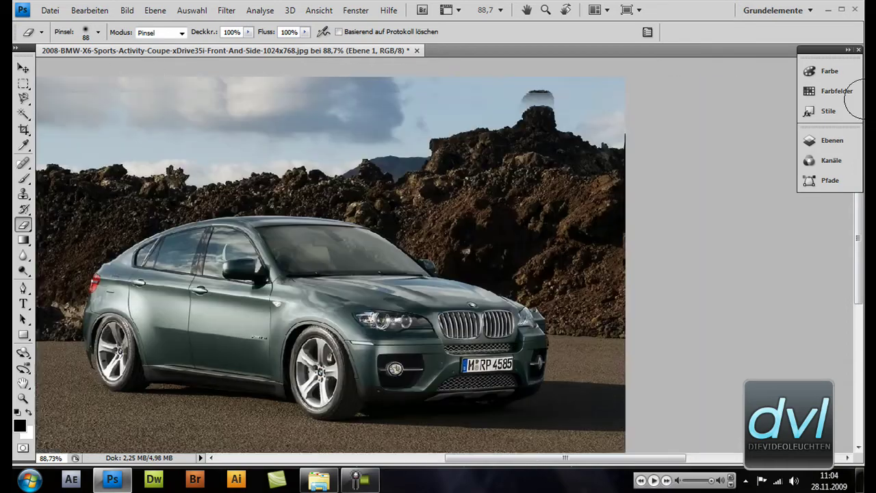
scroll(397, 89, "left", 5)
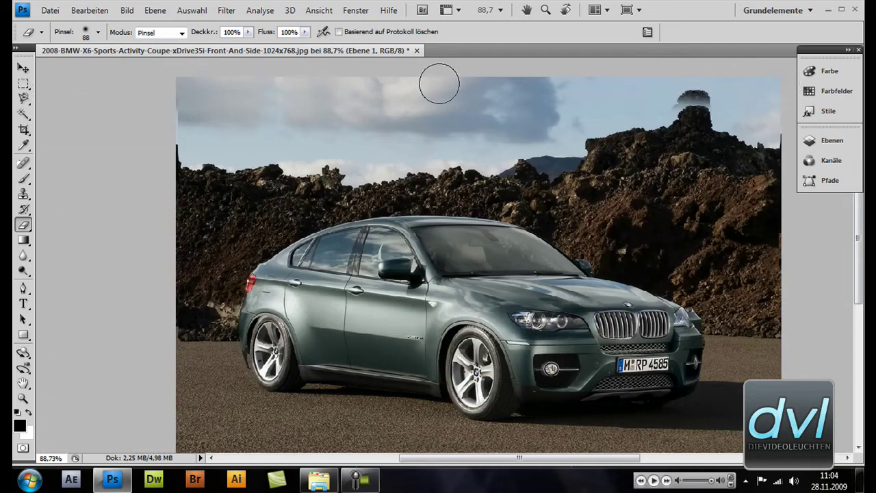
scroll(62, 88, "left", 15)
Erase leftover patches at the image's left edge and the haze wisp near the rock tower
key("v")
scroll(78, 156, "right", 10)
scroll(207, 205, "right", 4)
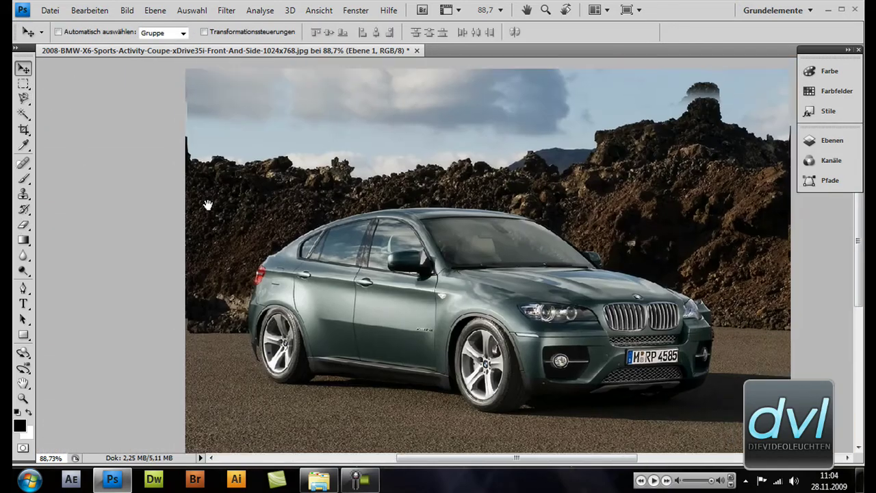
left_click_drag(208, 205, 182, 230)
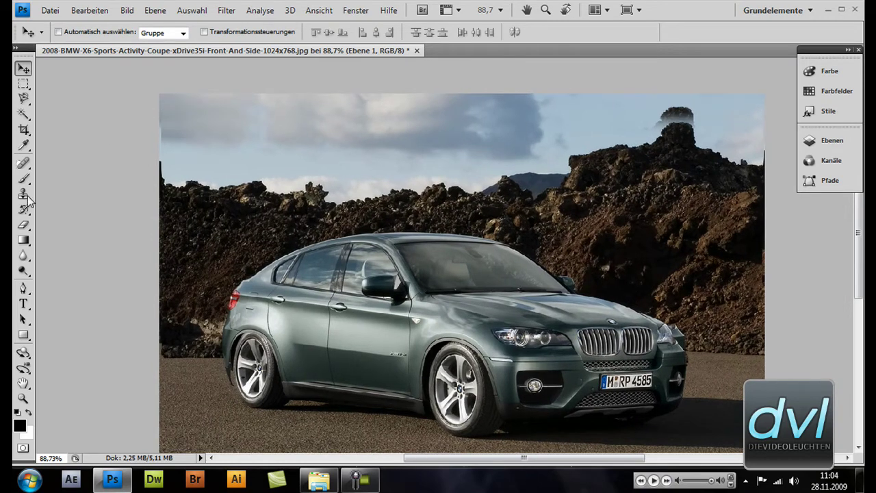
left_click(23, 225)
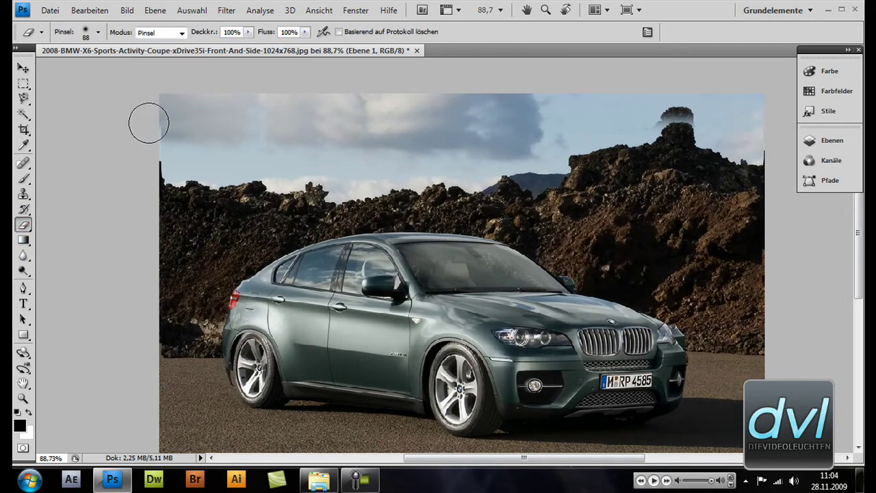
left_click_drag(164, 168, 175, 179)
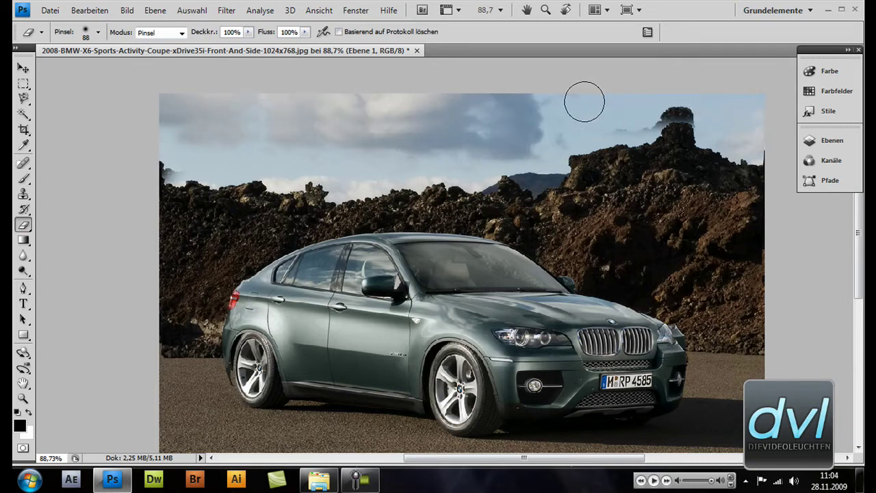
left_click(663, 133)
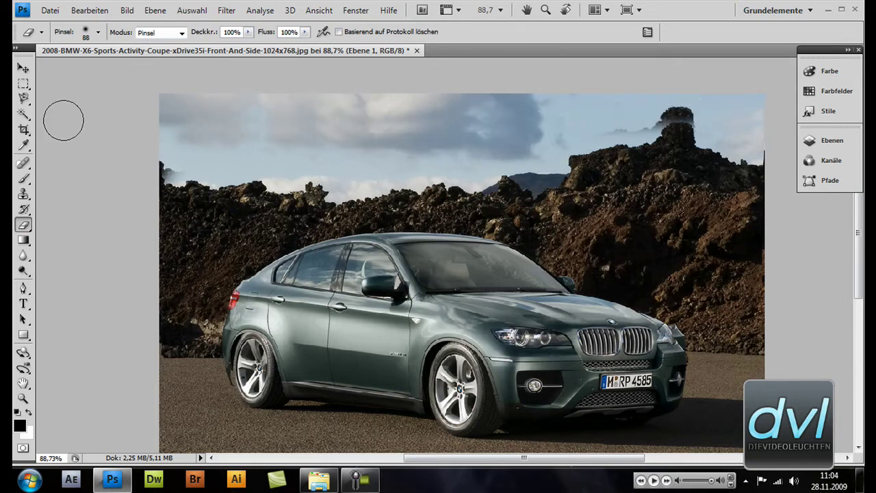
Switch to the regular Healing Brush with a 50 px diameter
left_click(25, 163)
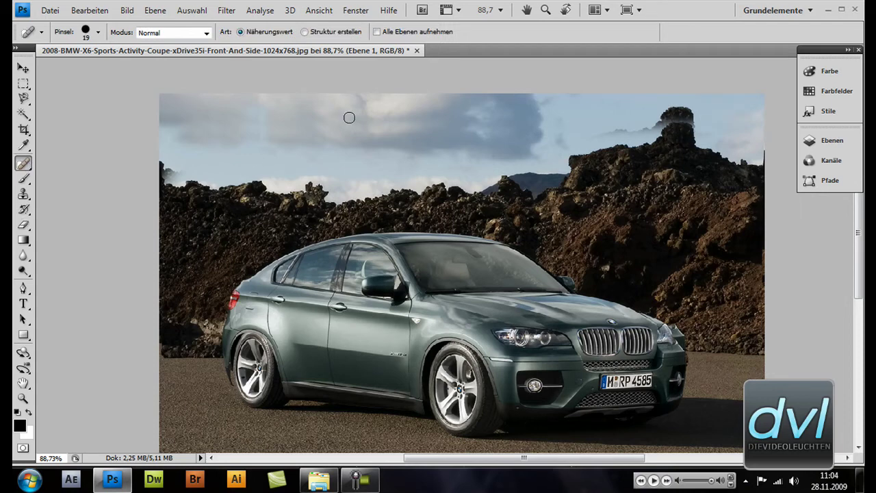
right_click(21, 163)
left_click(89, 175)
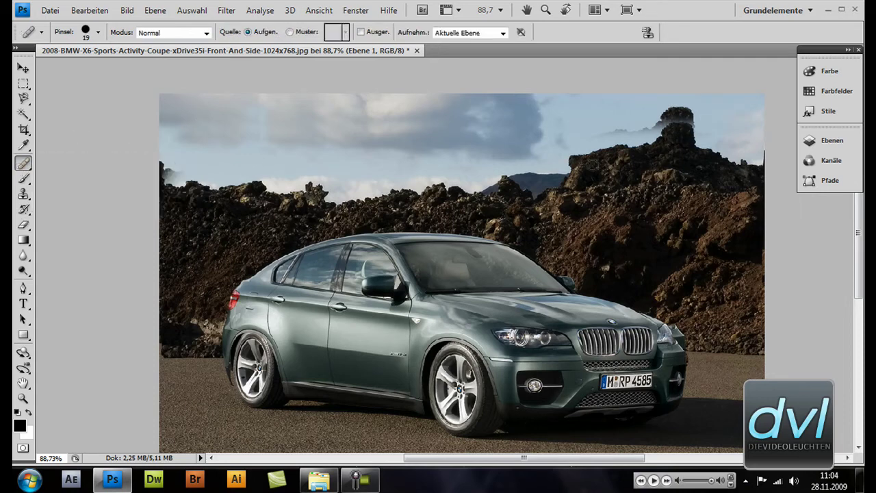
right_click(633, 121)
left_click_drag(676, 140, 658, 140)
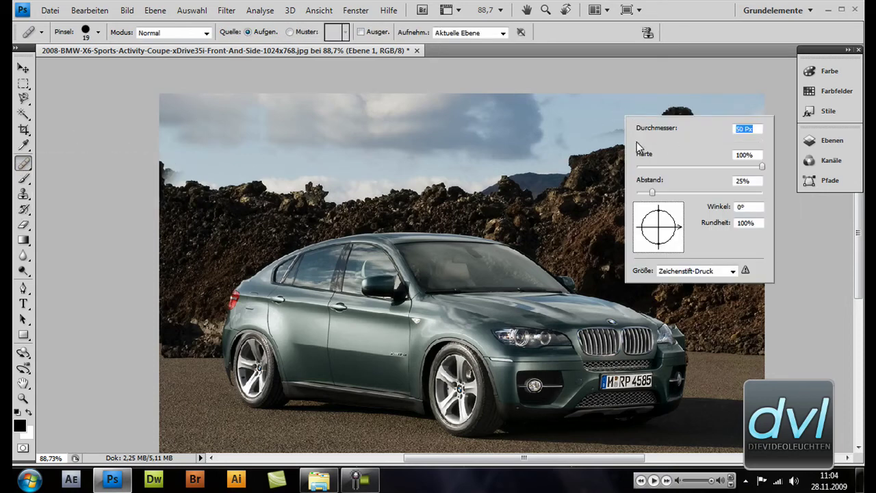
right_click(25, 163)
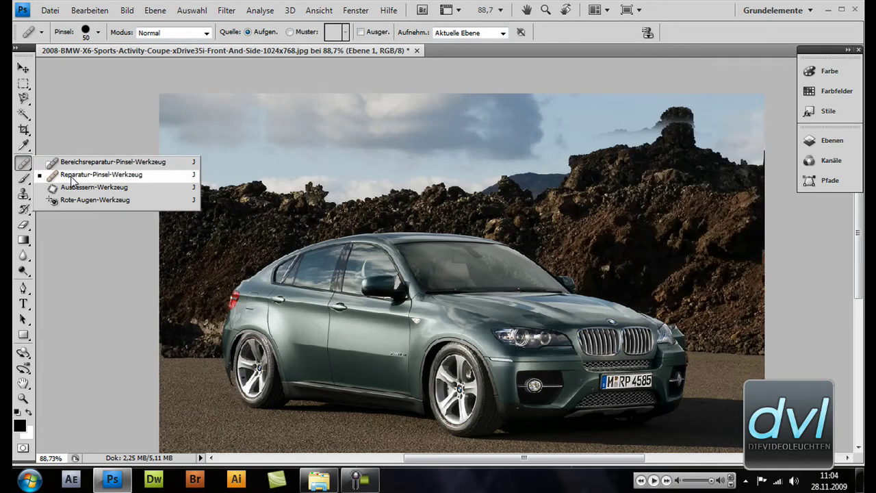
left_click(71, 178)
Dismiss the source-point warning, sample the sky, and paint a healing stroke beside the rock tower
left_click(686, 127)
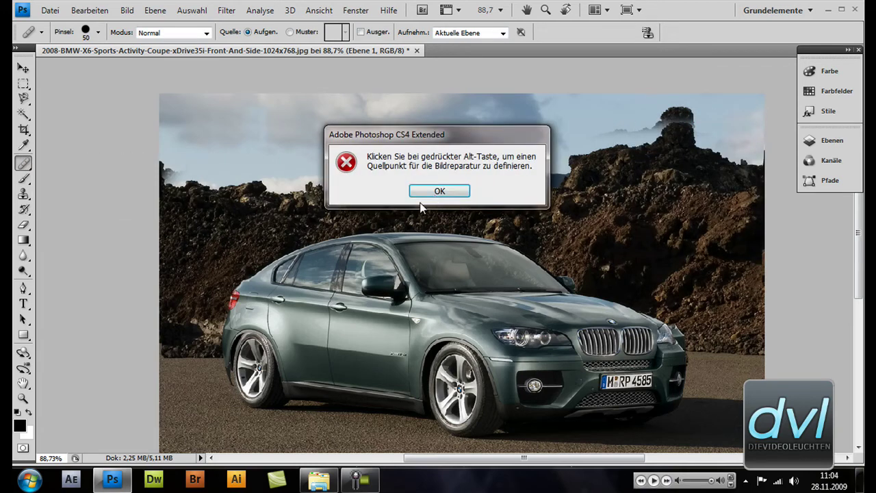
left_click(439, 192)
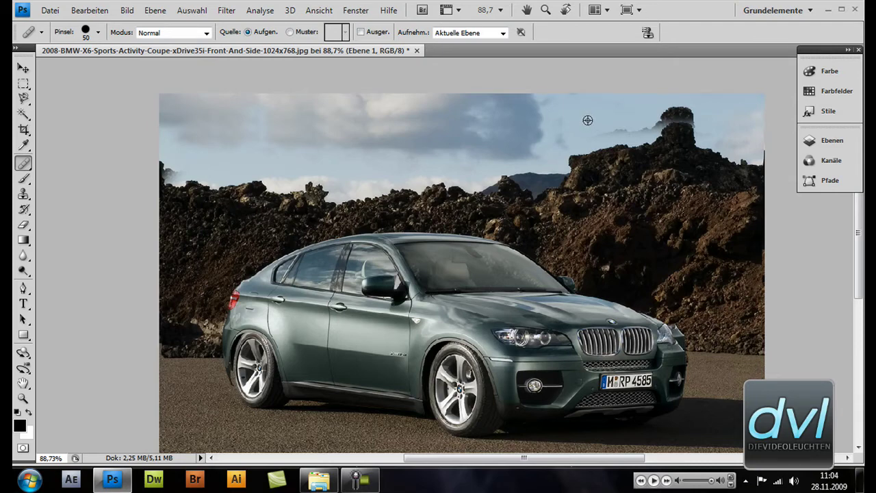
left_click(587, 120, "alt")
left_click_drag(620, 132, 688, 116)
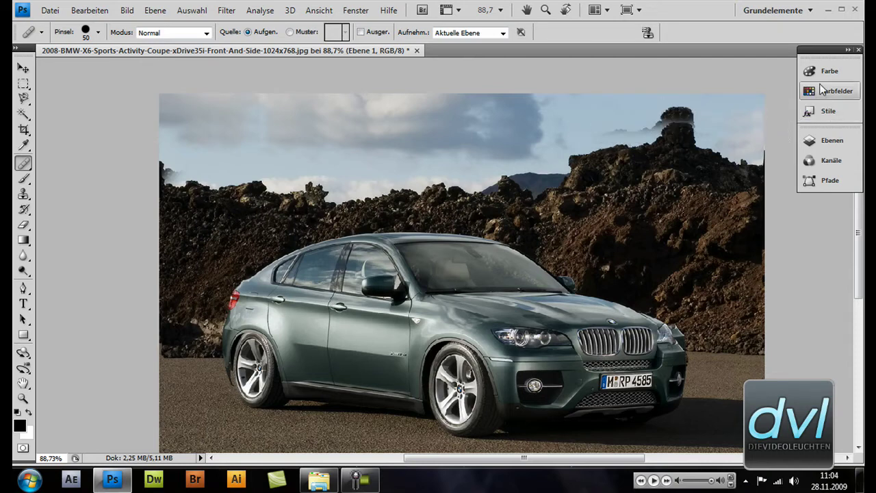
Make Hintergrund the active layer and heal the light patch on top of the rock tower
left_click(831, 140)
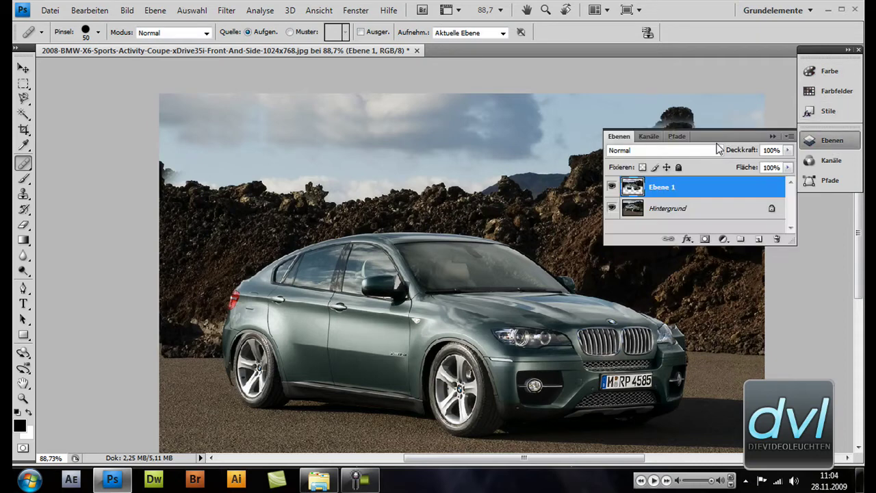
left_click(668, 208)
left_click(768, 138)
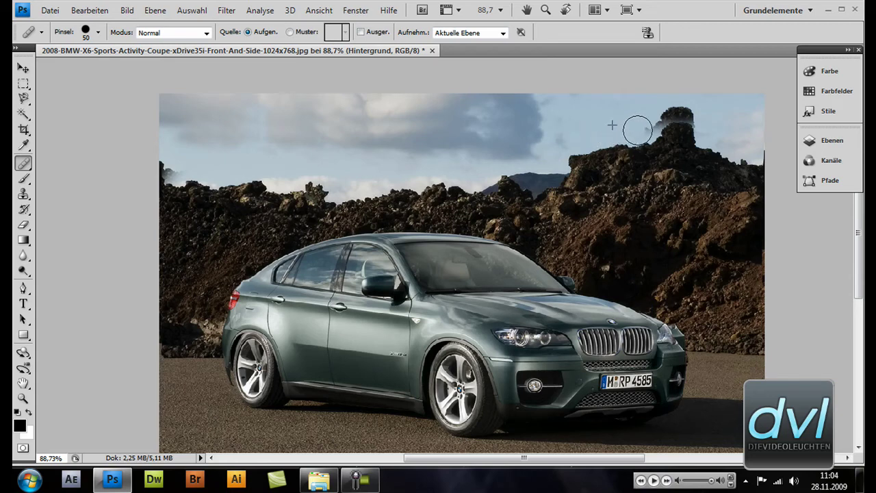
left_click_drag(637, 129, 679, 124)
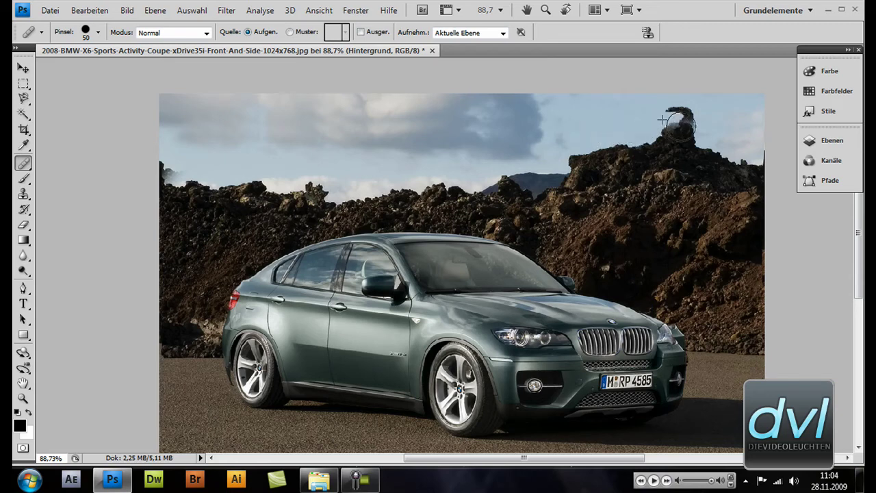
left_click(597, 115, "alt")
left_click_drag(676, 114, 684, 122)
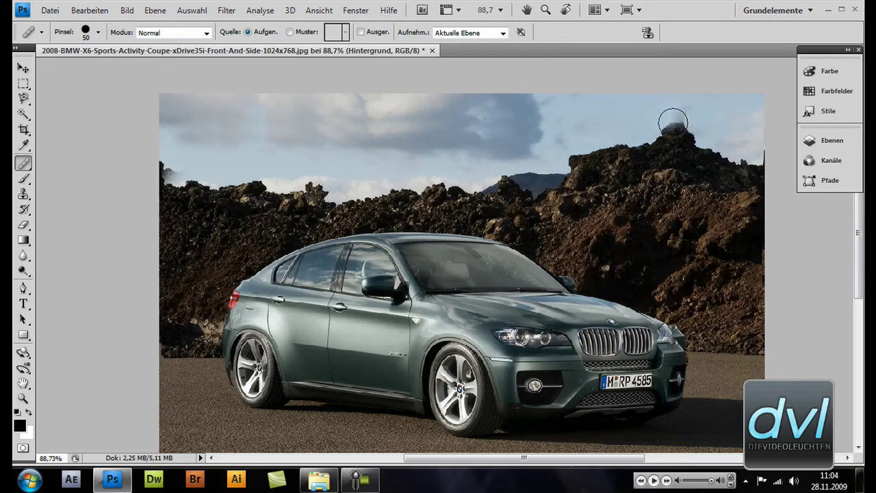
left_click(594, 124, "alt")
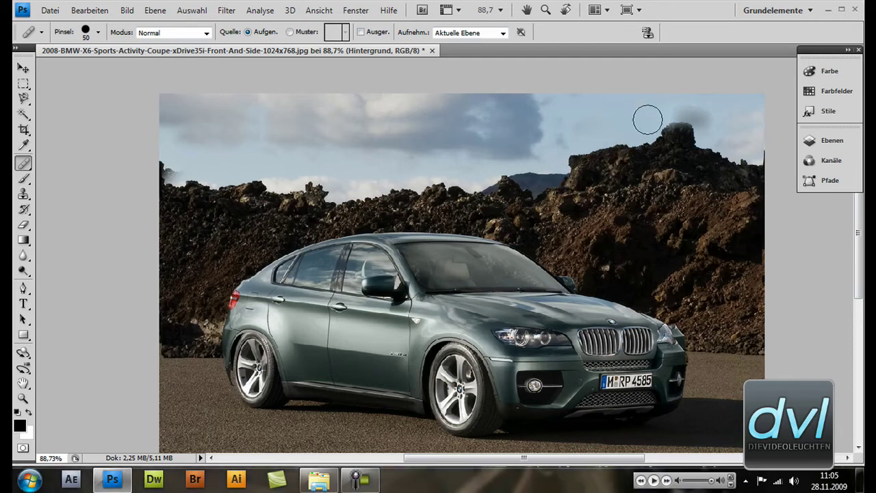
left_click_drag(647, 121, 671, 119)
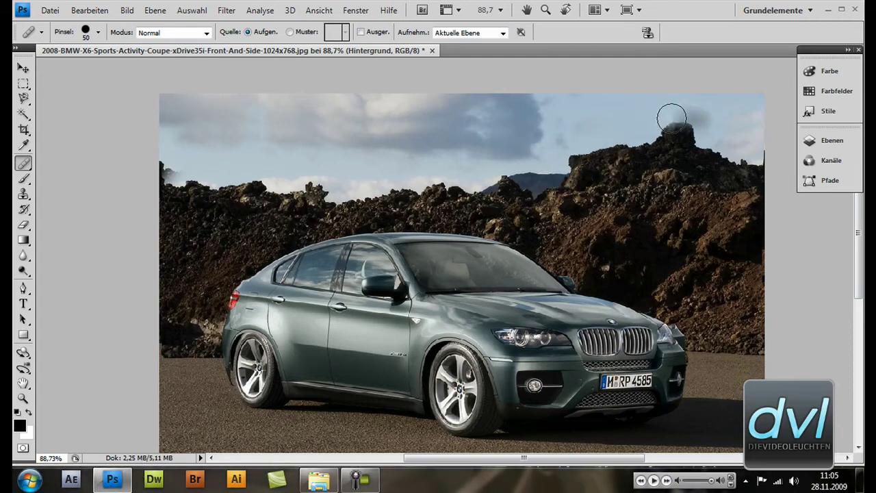
Heal the hazy blob above the tower and smooth the cloud band across the upper sky
left_click(742, 106, "alt")
left_click_drag(705, 117, 703, 121)
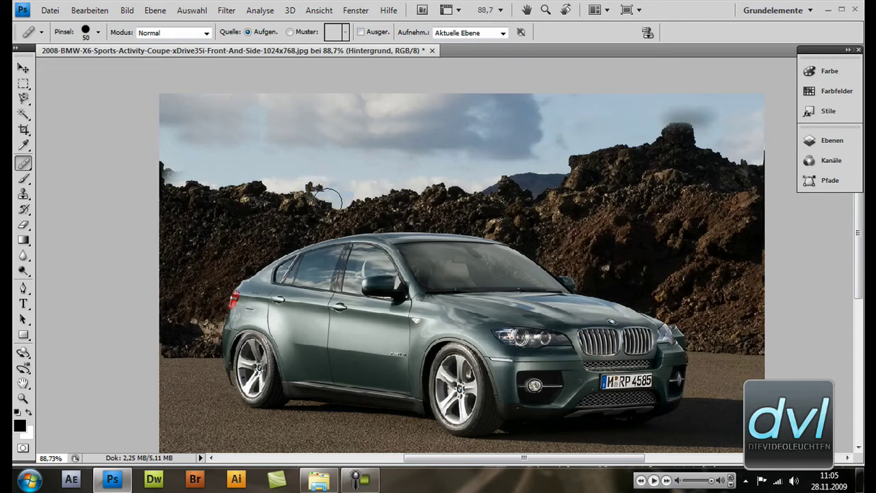
left_click(581, 121, "alt")
left_click_drag(557, 123, 164, 122)
mouse_move(314, 230)
left_mouse_down()
mouse_move(309, 201)
mouse_move(290, 180)
mouse_move(292, 155)
mouse_move(321, 179)
mouse_move(285, 169)
left_mouse_up()
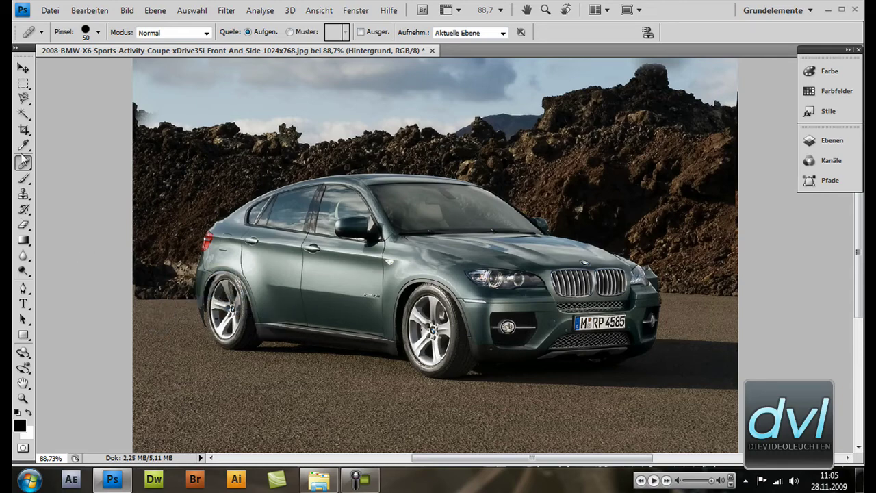
Remove the dark spot beside the front bumper near the headlight with the Spot Healing Brush
left_click(24, 178)
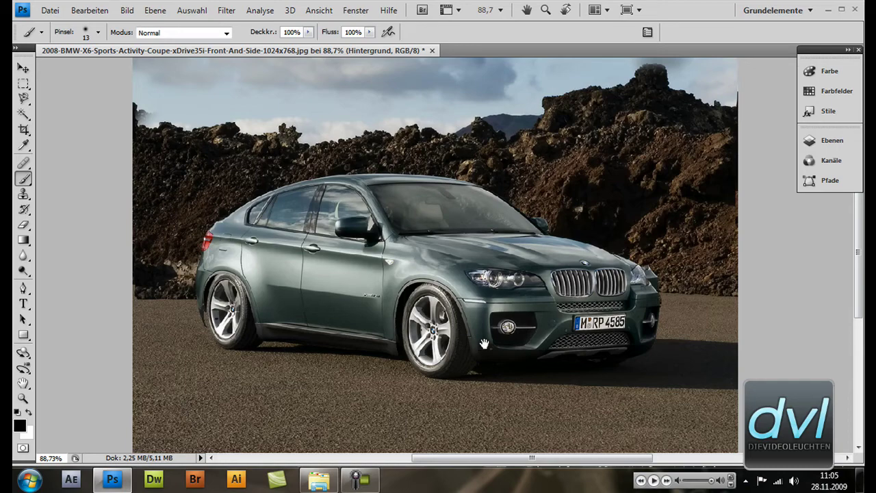
left_click_drag(483, 343, 267, 321)
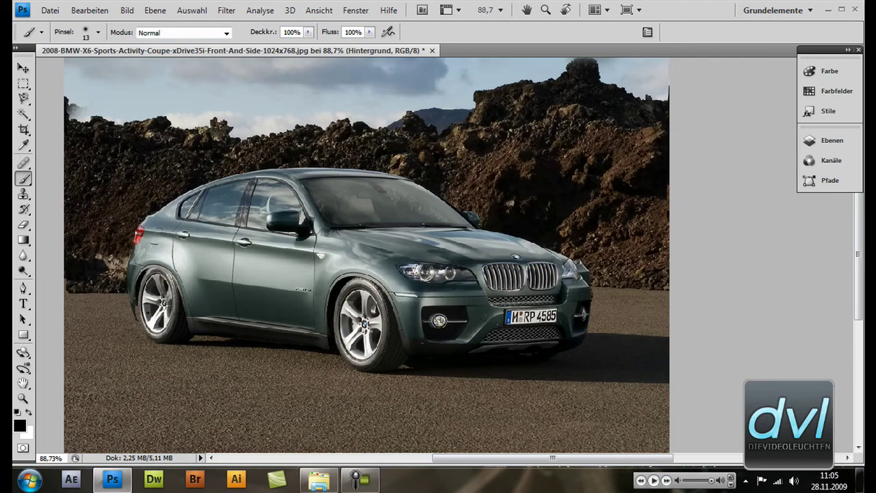
left_click(26, 166)
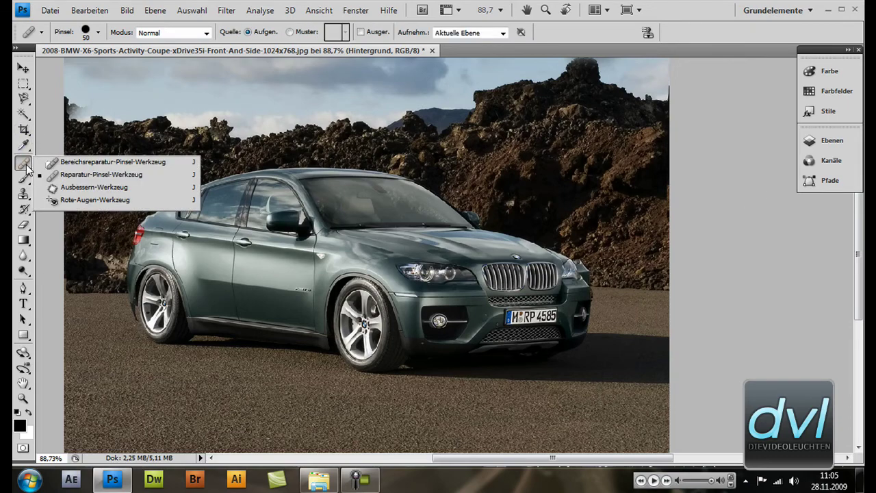
left_click(102, 161)
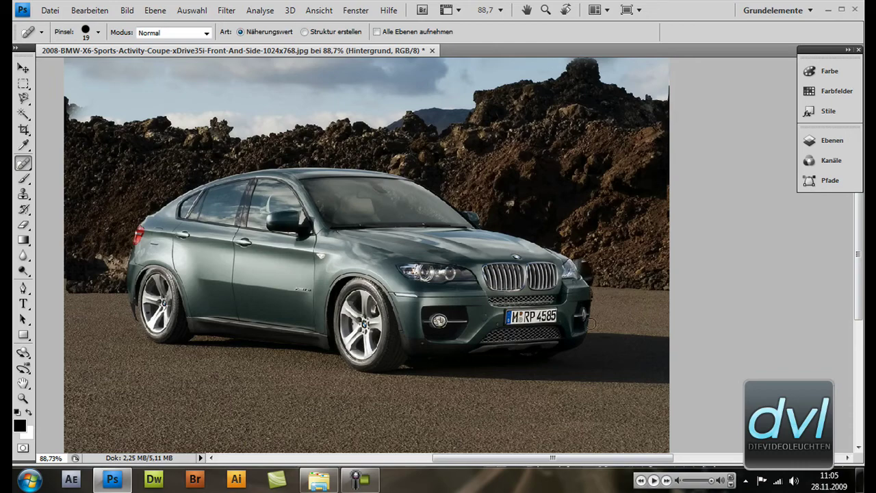
left_click(583, 271)
left_click(586, 276)
Use the 50 px Healing Brush on the current layer, sampling a source near the bumper edge
right_click(24, 167)
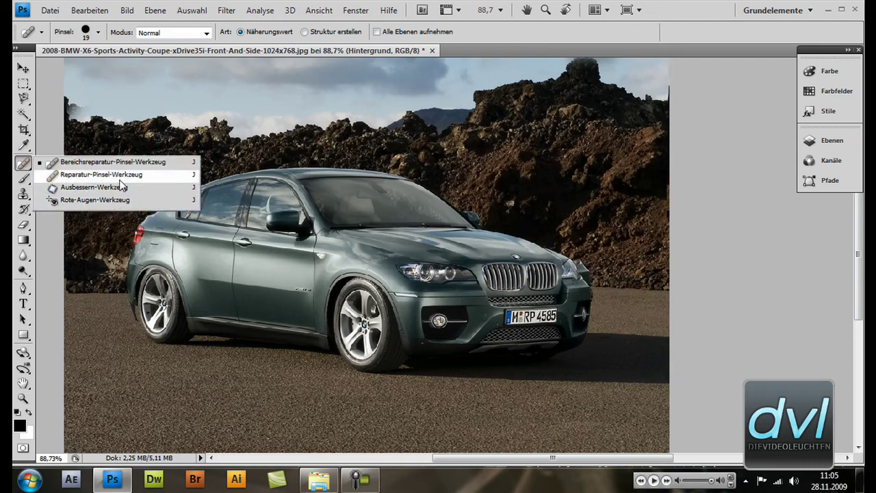
left_click(109, 178)
left_click(617, 266, "alt")
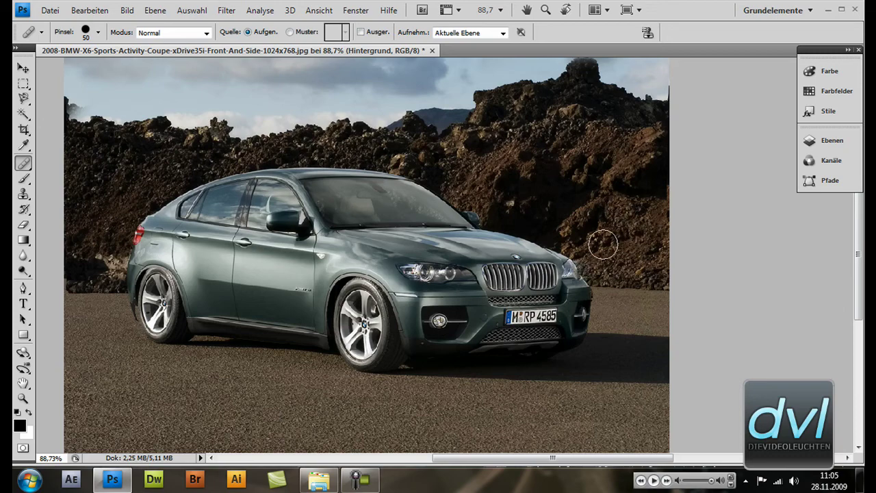
left_click_drag(368, 381, 412, 314)
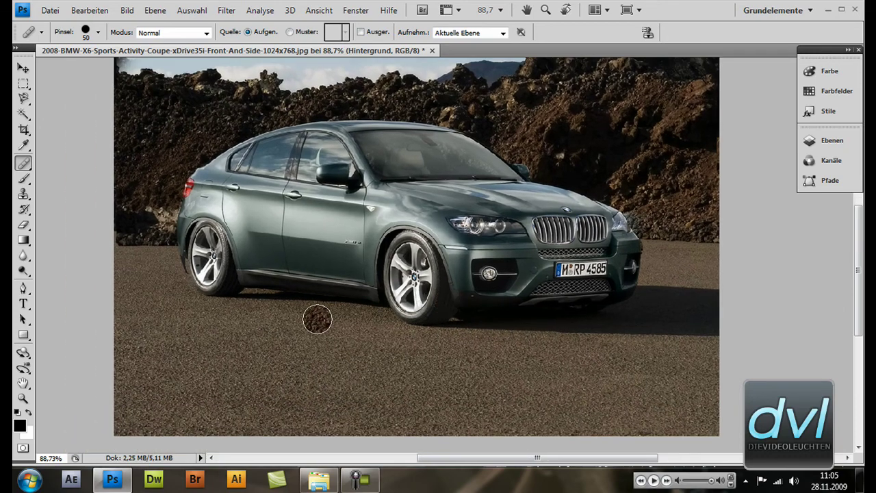
left_click_drag(282, 336, 279, 363)
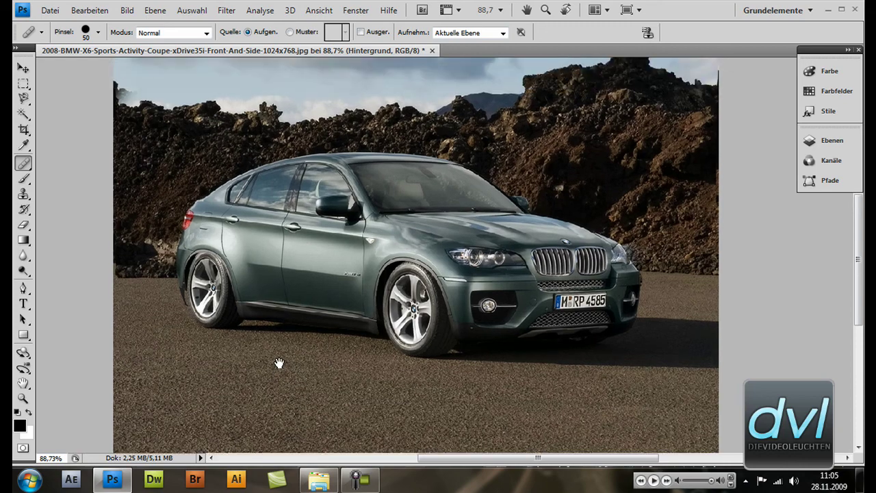